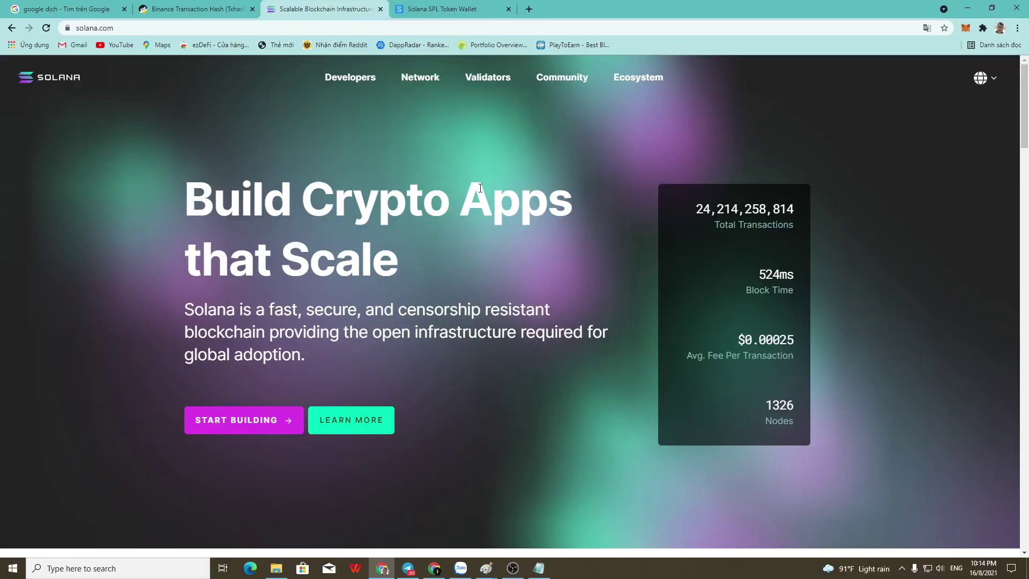
Scroll down the Solana home page and switch to the Solana SPL Token Wallet tab.
scroll(496, 201, "down", 6)
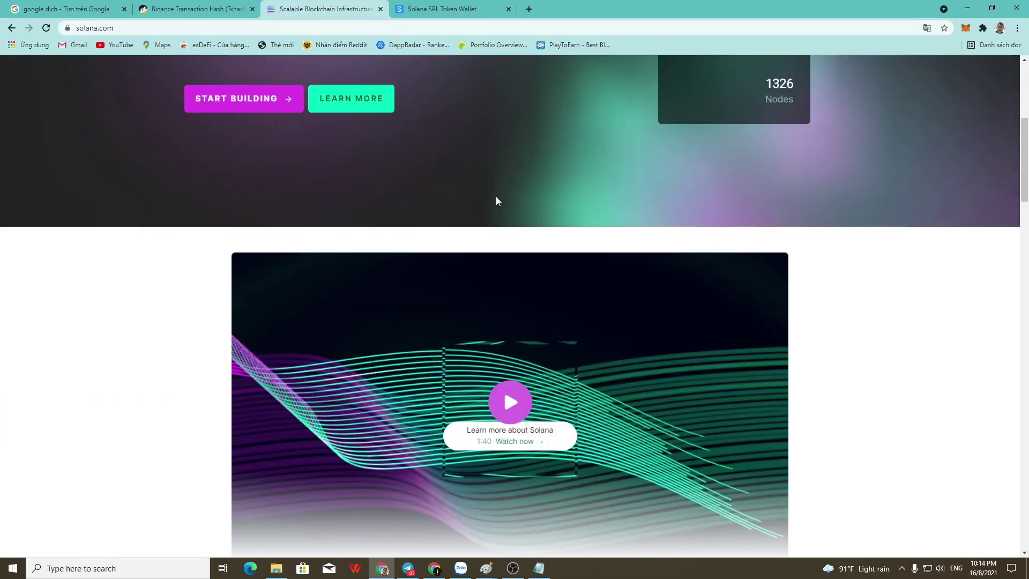
scroll(495, 204, "down", 1)
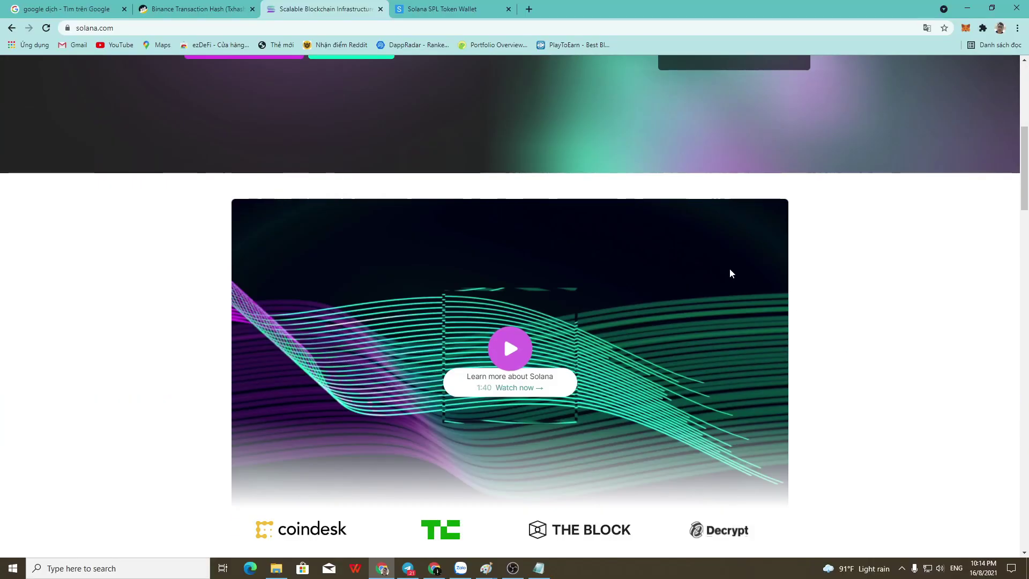
scroll(731, 273, "down", 1)
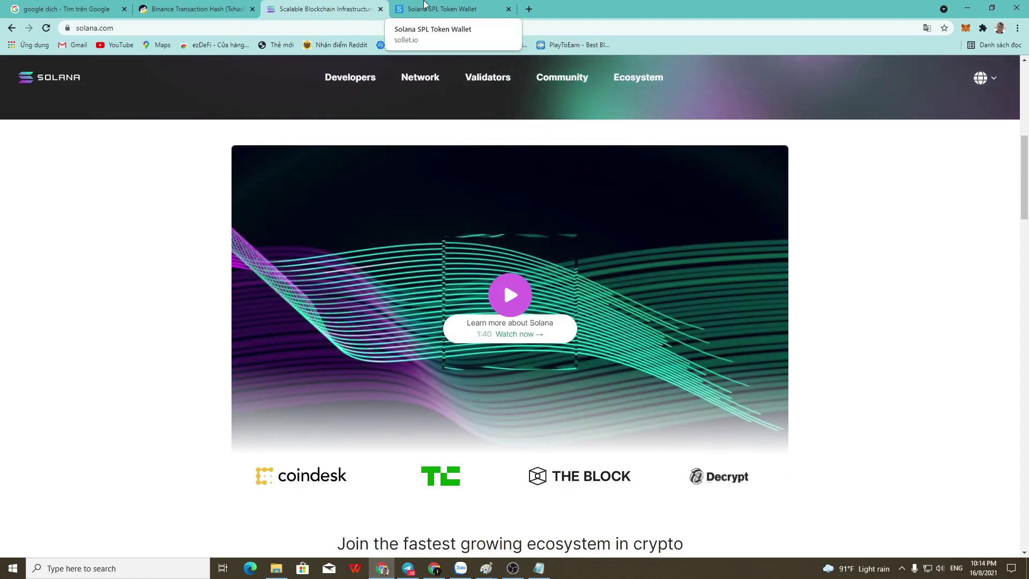
left_click(424, 5)
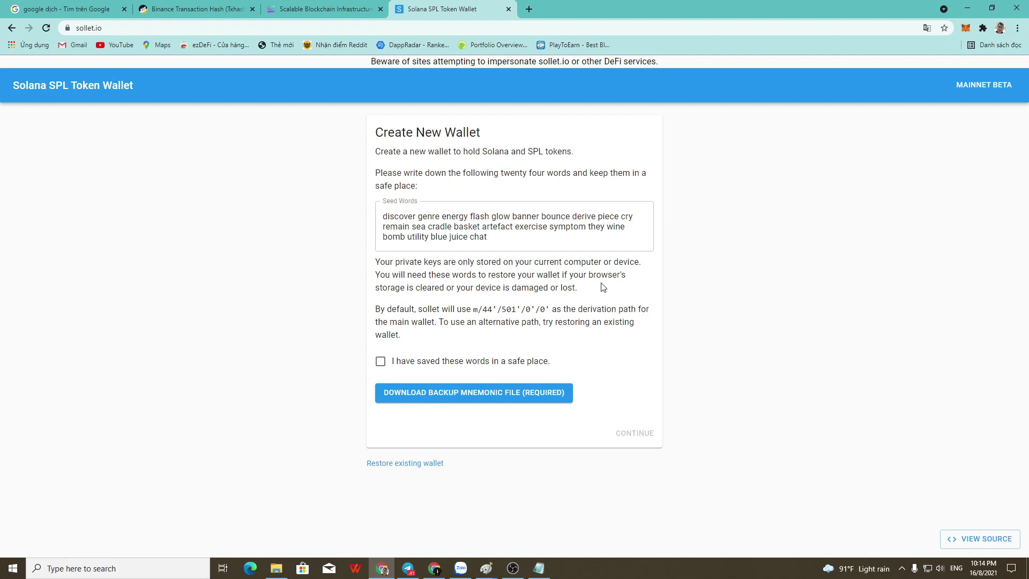
Confirm the seed words are saved and download the backup mnemonic file sollet (1).bak.
left_click(125, 28)
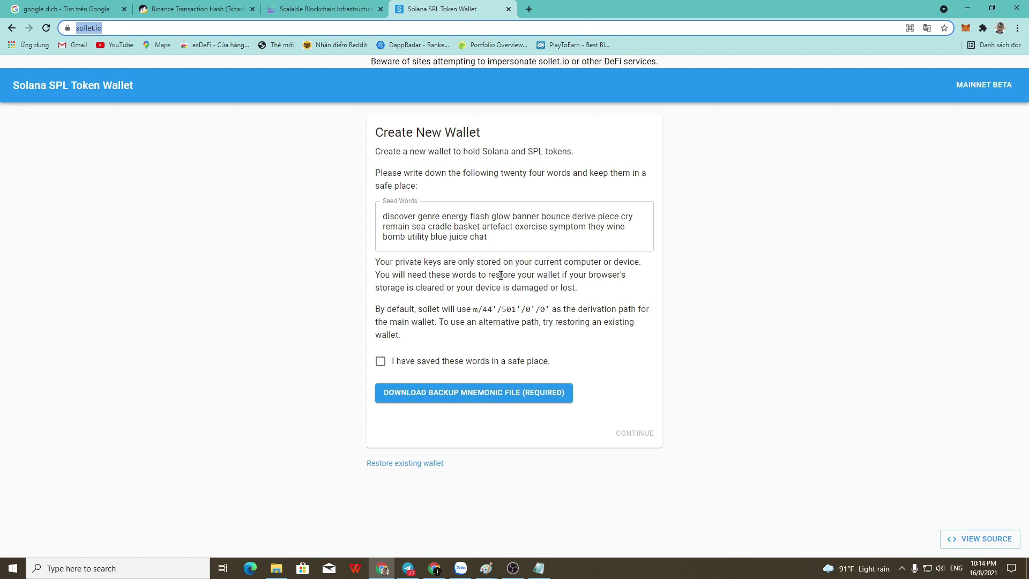
left_click(523, 371)
triple_click(475, 239)
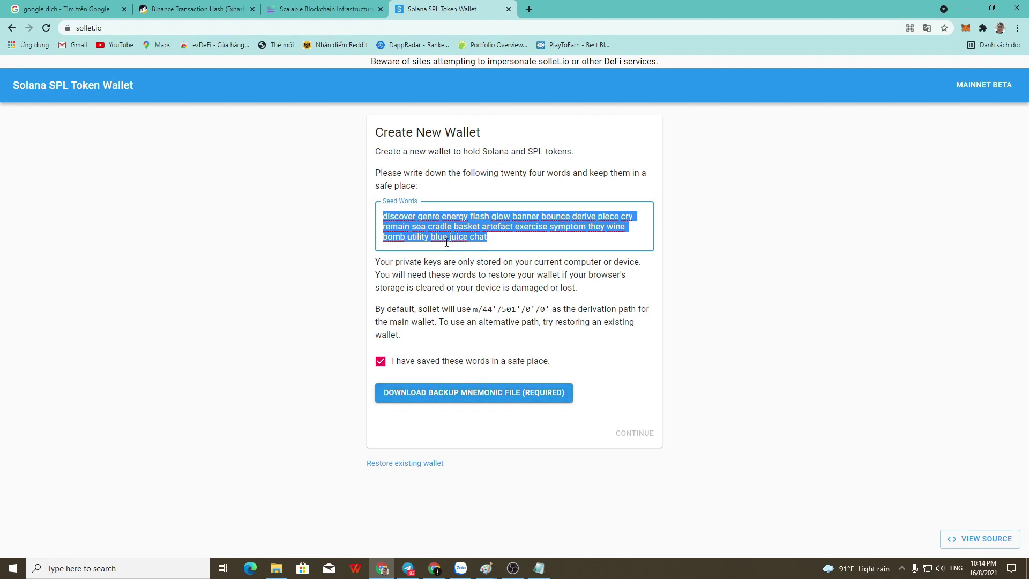
left_click(502, 398)
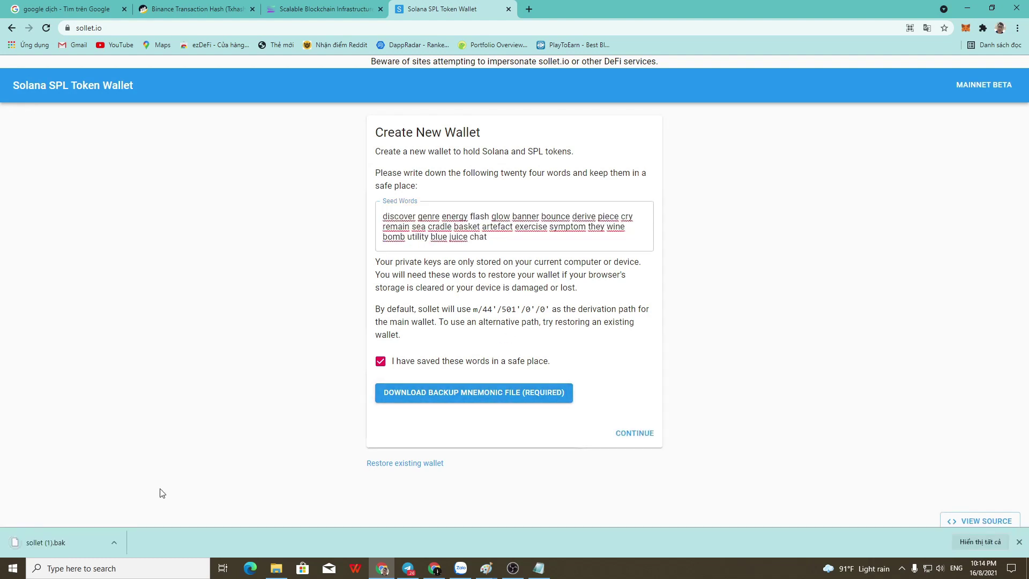
left_click(114, 543)
left_click(133, 475)
left_click(466, 186)
left_click(468, 246)
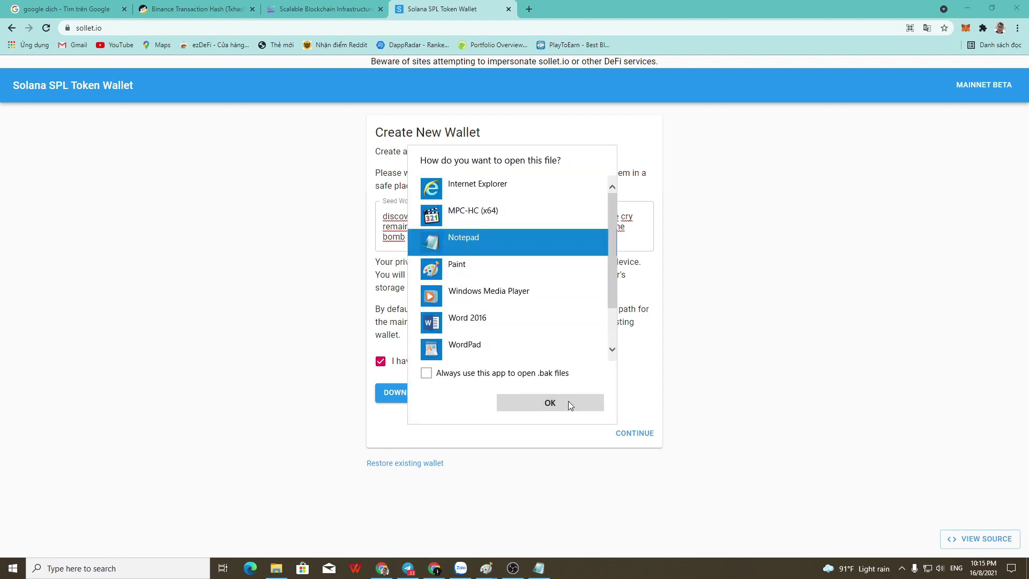
left_click(570, 403)
left_click_drag(332, 161, 746, 190)
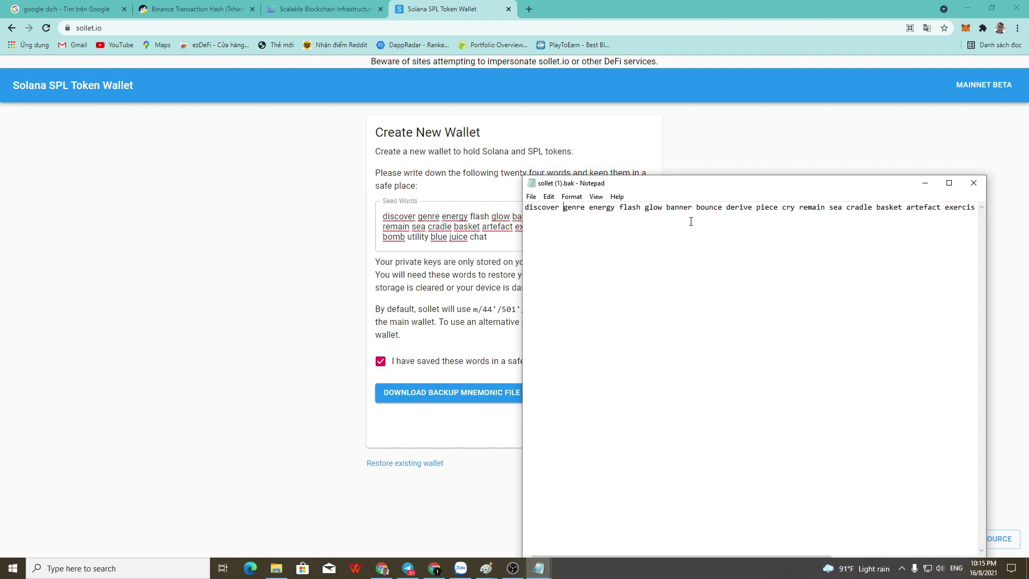
left_click_drag(722, 189, 788, 103)
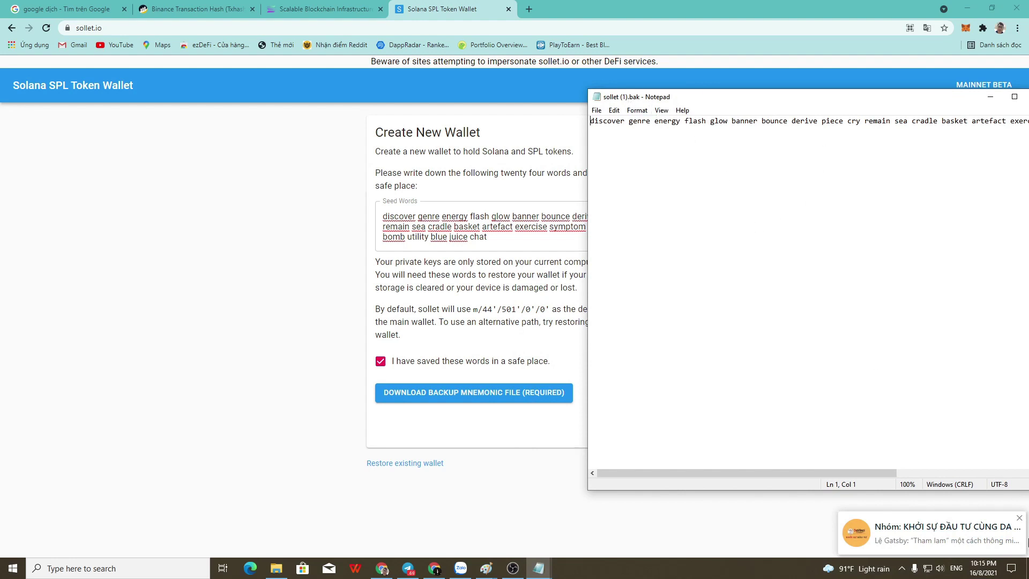
left_click_drag(963, 107, 562, 128)
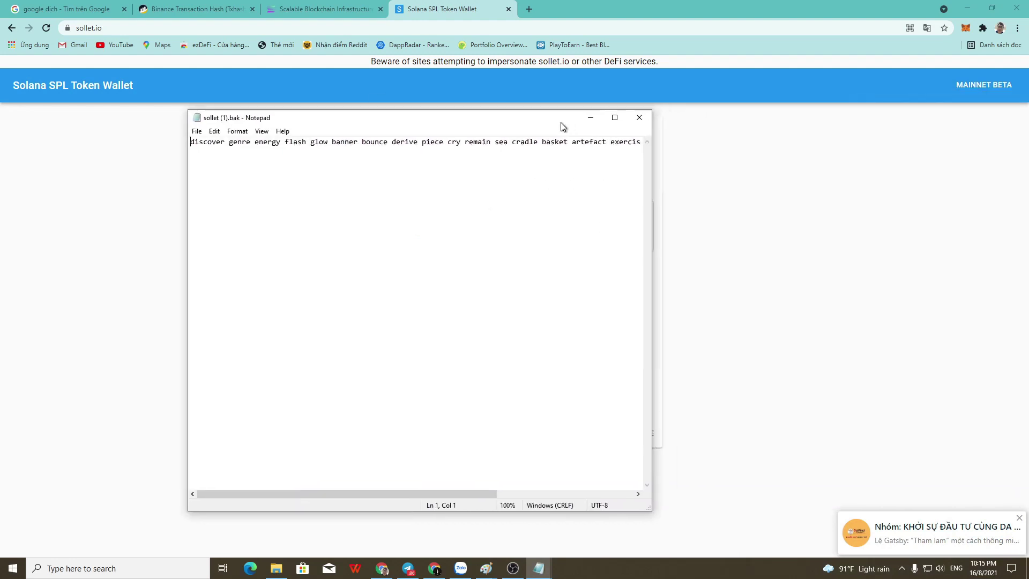
left_click(638, 118)
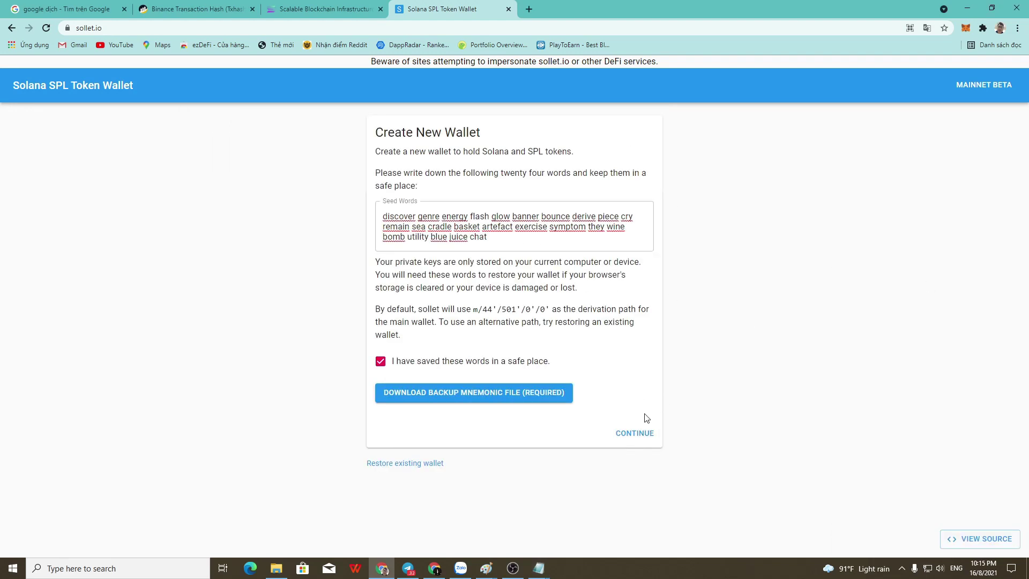
Continue to seed confirmation and bring the backup file forward in Notepad, discarding an unrelated note.
left_click(651, 433)
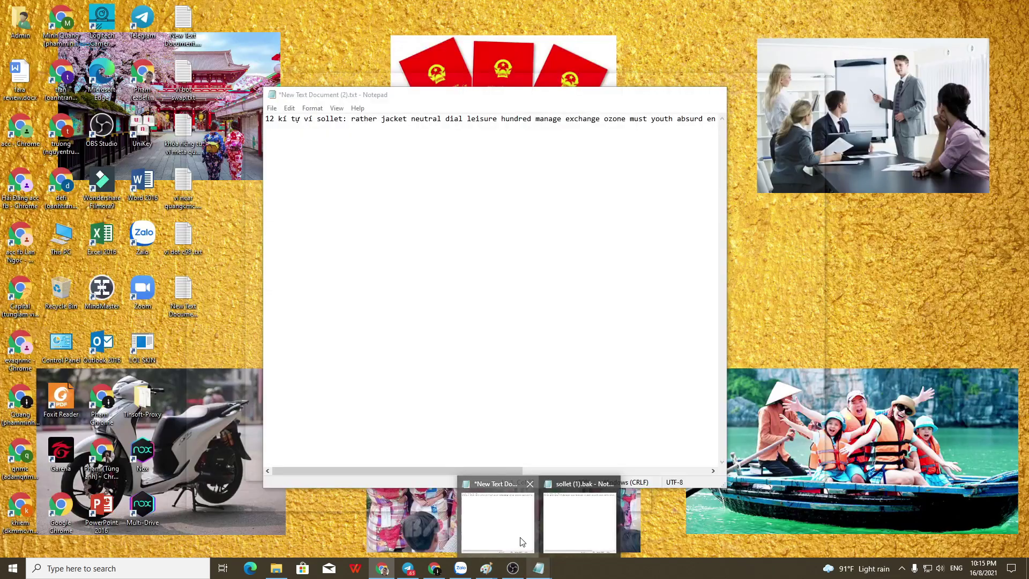
left_click(520, 542)
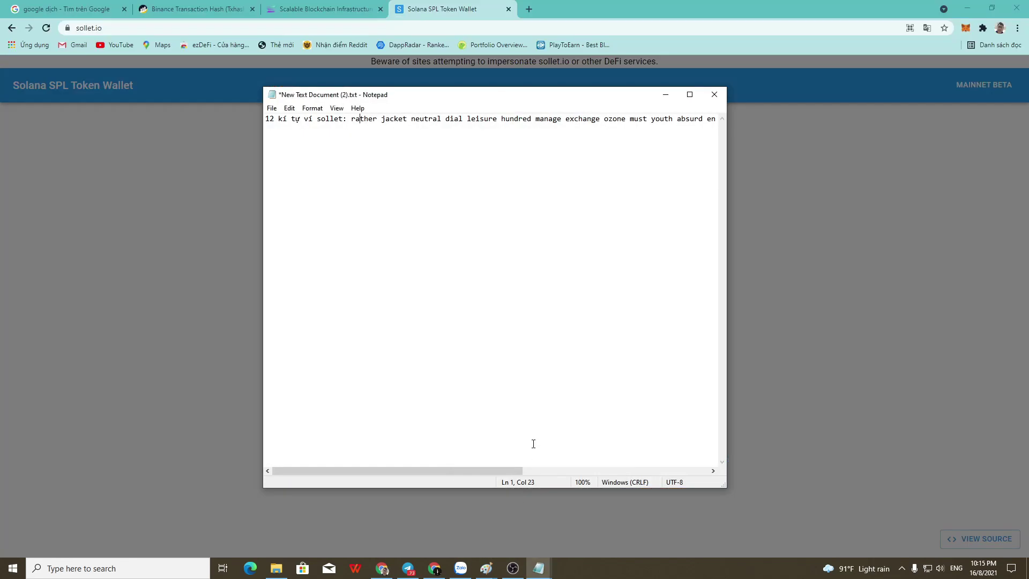
left_click(714, 94)
left_click(528, 294)
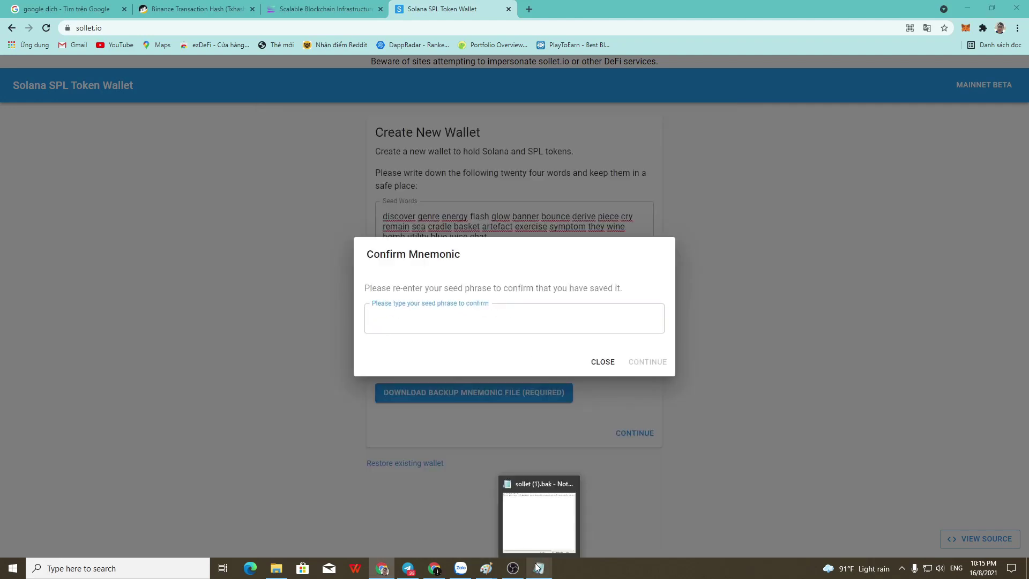
left_click(539, 567)
left_click_drag(485, 120, 873, 65)
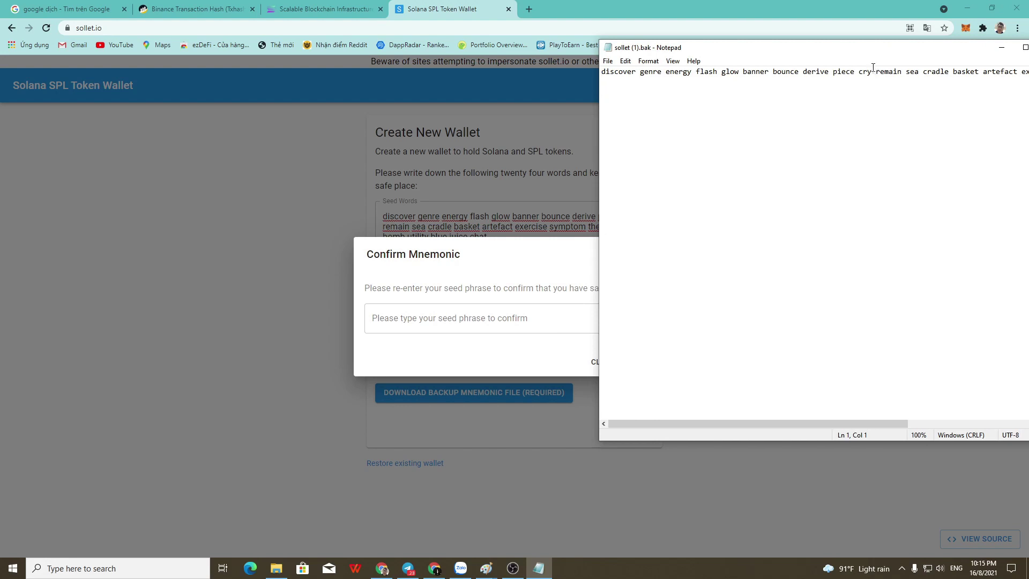
Select and copy the seed words from the backup file.
double_click(874, 67)
left_click_drag(602, 71, 1027, 95)
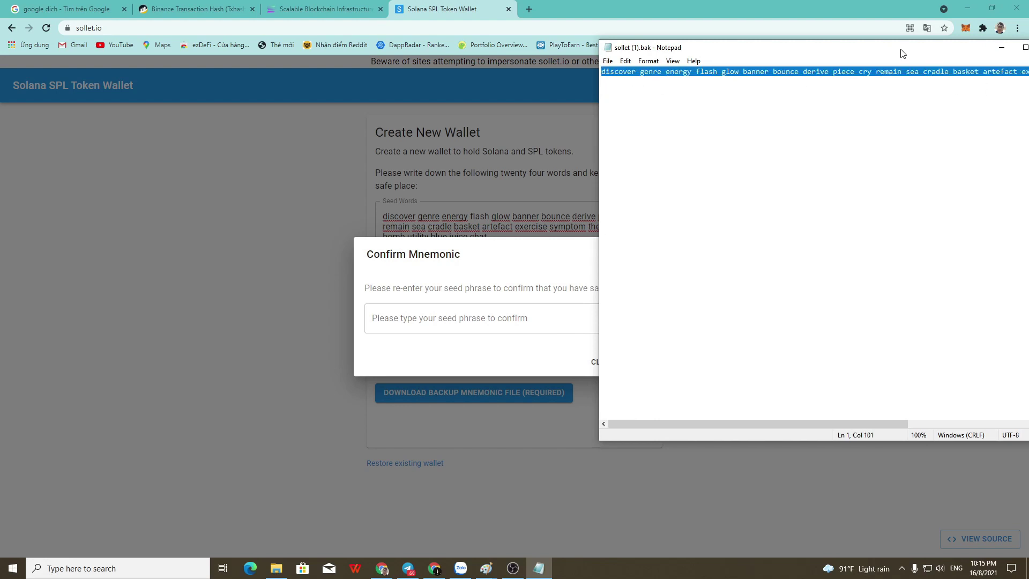
left_click(555, 445)
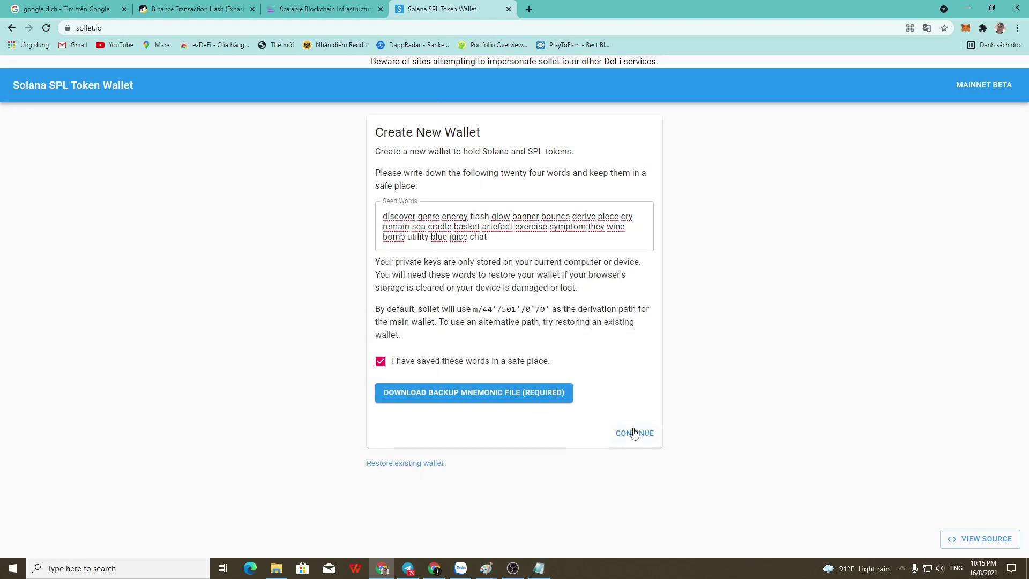
left_click(635, 433)
left_click(492, 516)
left_click(553, 96)
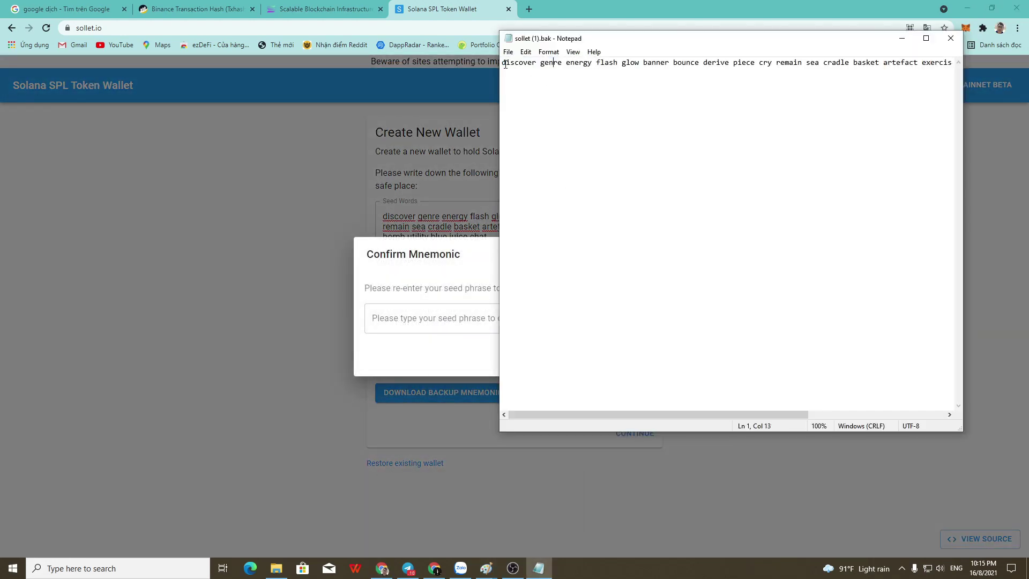
left_click_drag(505, 64, 1028, 64)
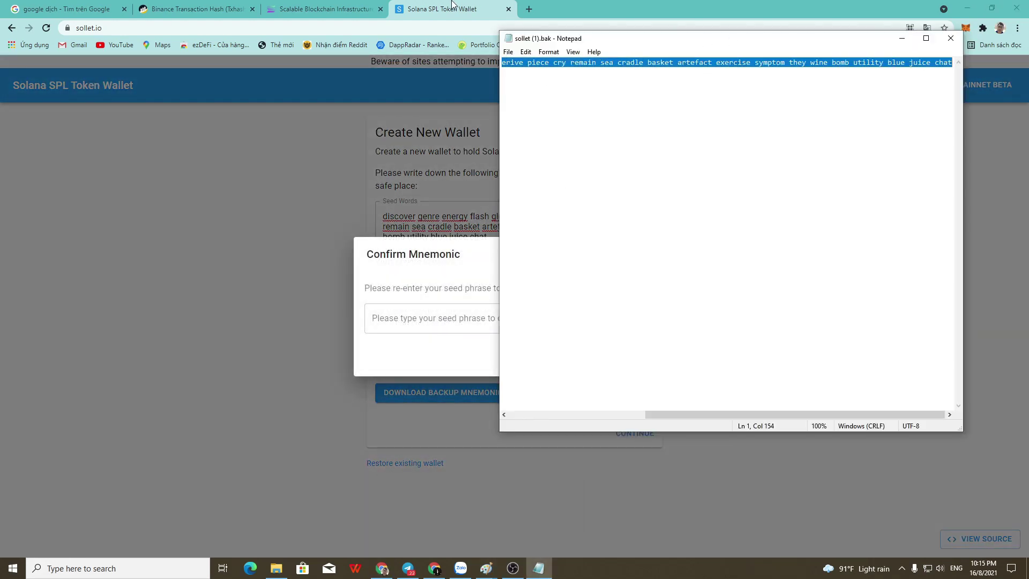
key("ctrl+c")
Paste the seed words into the Confirm Mnemonic field and continue.
left_click(452, 6)
left_click(482, 316)
key("ctrl+v")
left_click(662, 362)
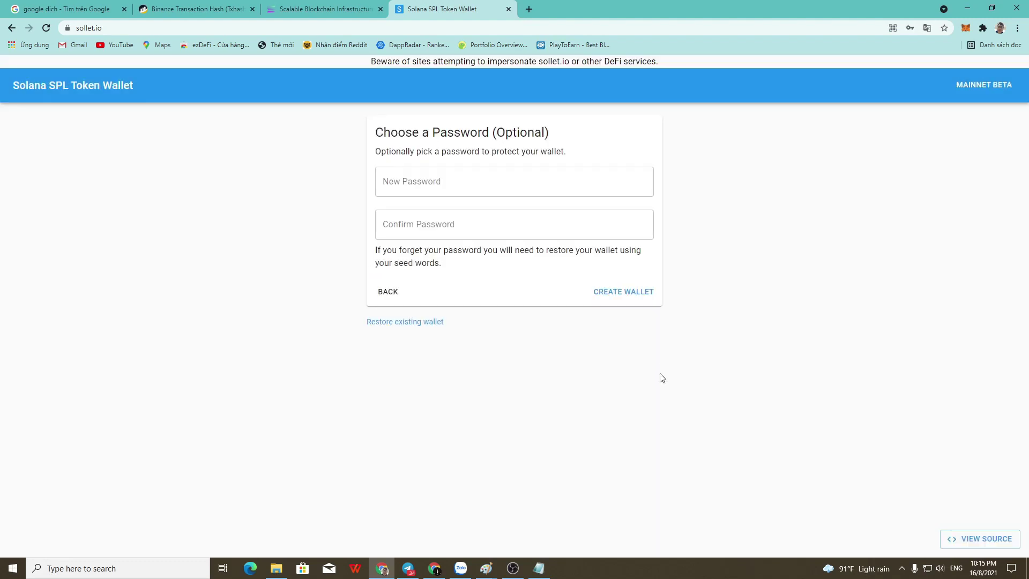
Enter and confirm a password for the new wallet.
left_click(476, 190)
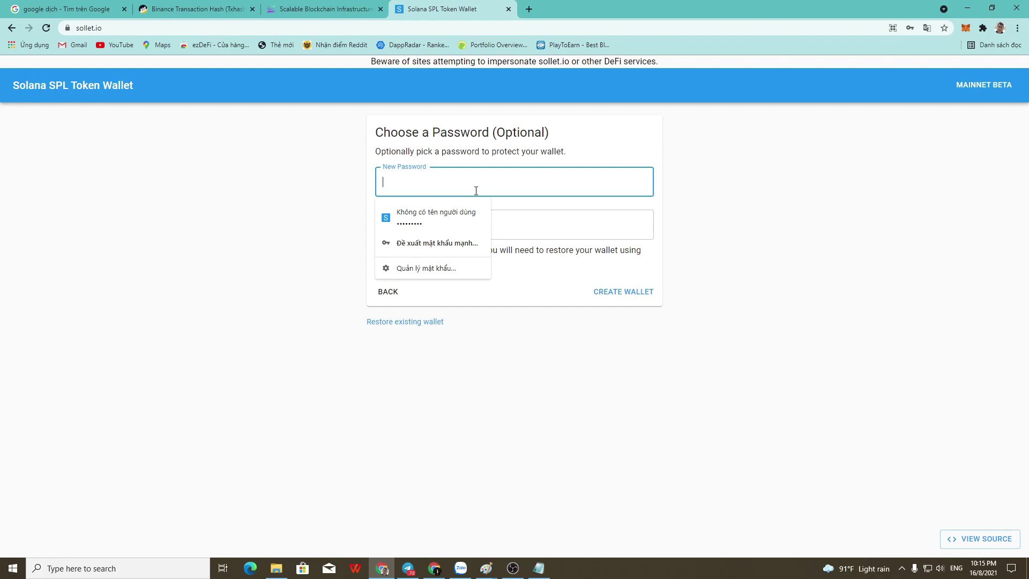
type("12")
key("Tab")
type("1")
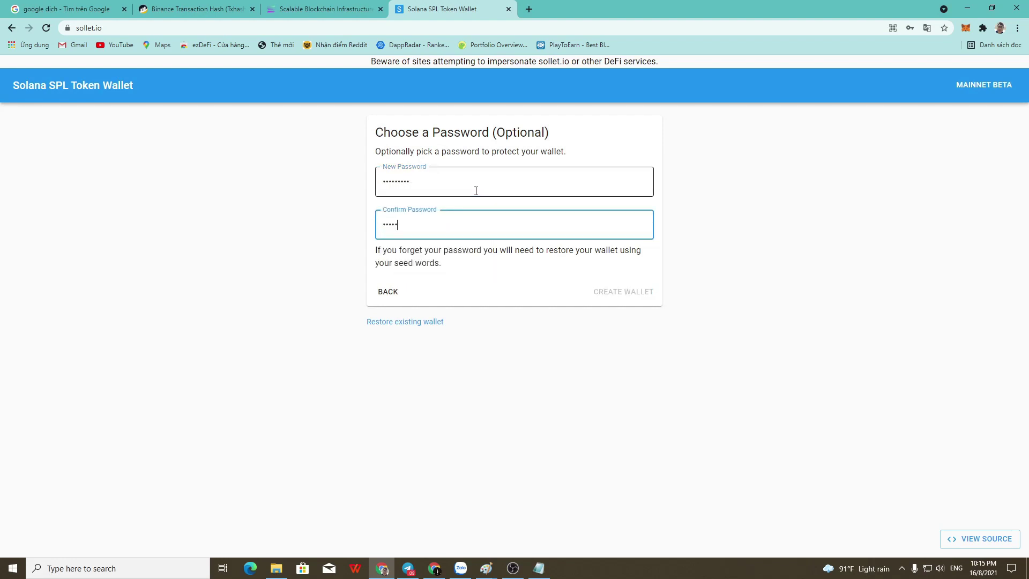
type("23456789")
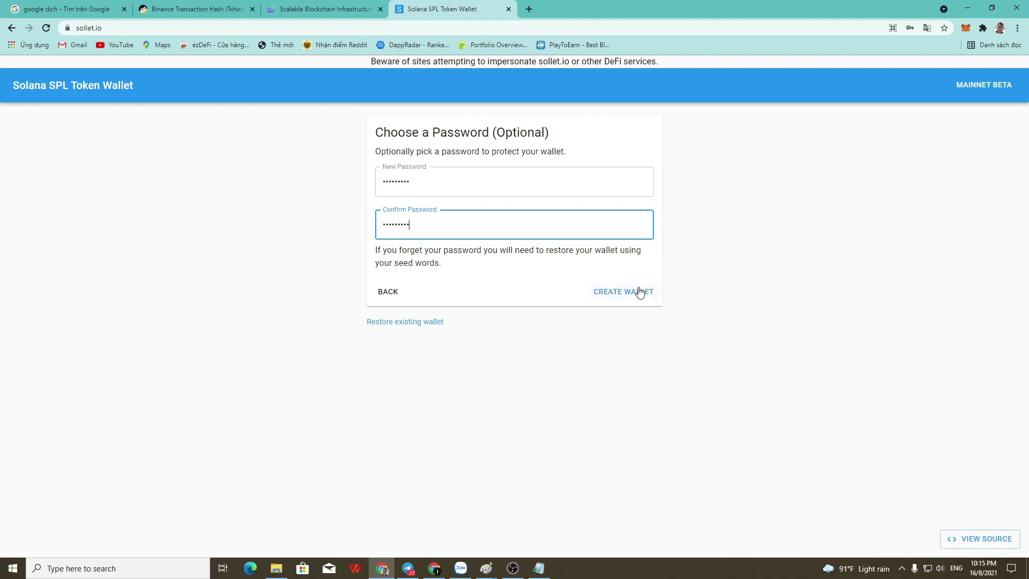
Create the wallet and view its SOL account on Solscan.
left_click(640, 291)
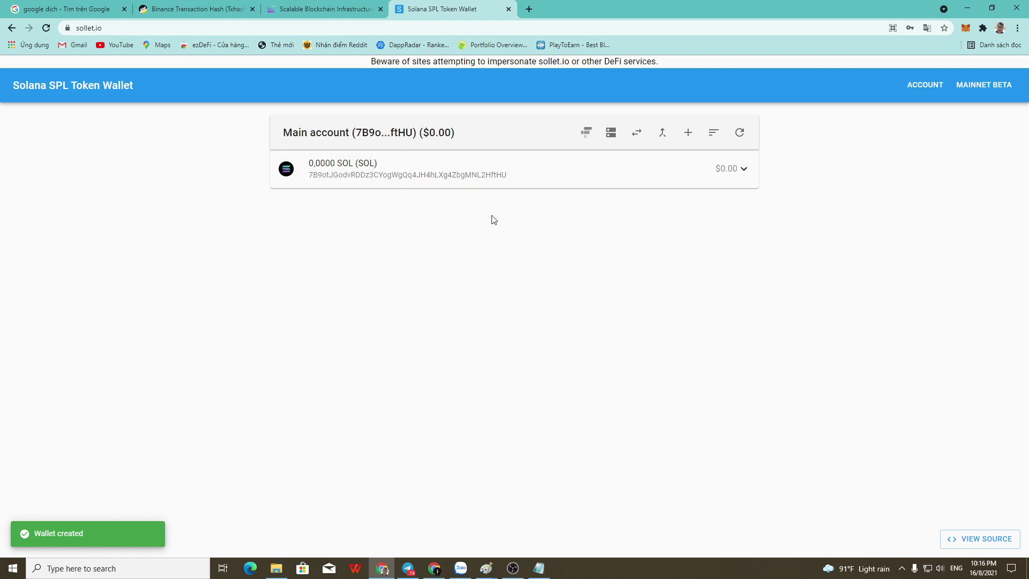
left_click(731, 171)
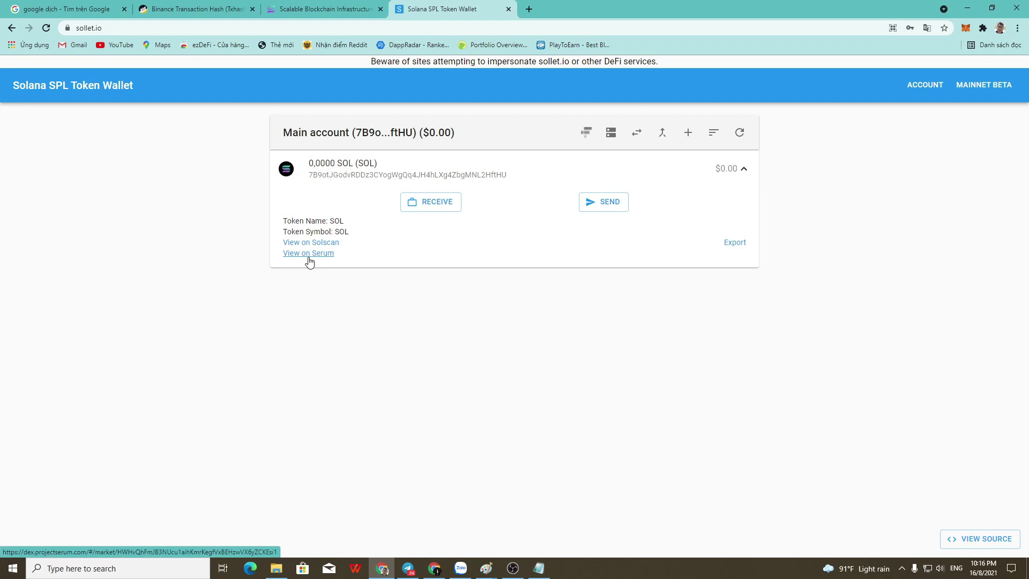
left_click(324, 246)
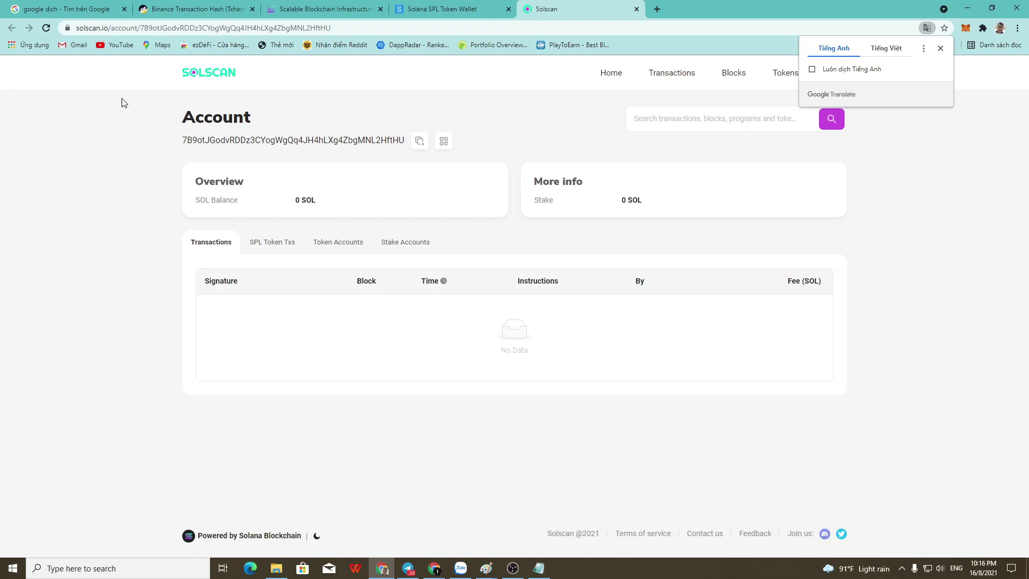
Dismiss the translation offer, verify the 0 SOL balance and stake, then return to the wallet.
left_click(119, 29)
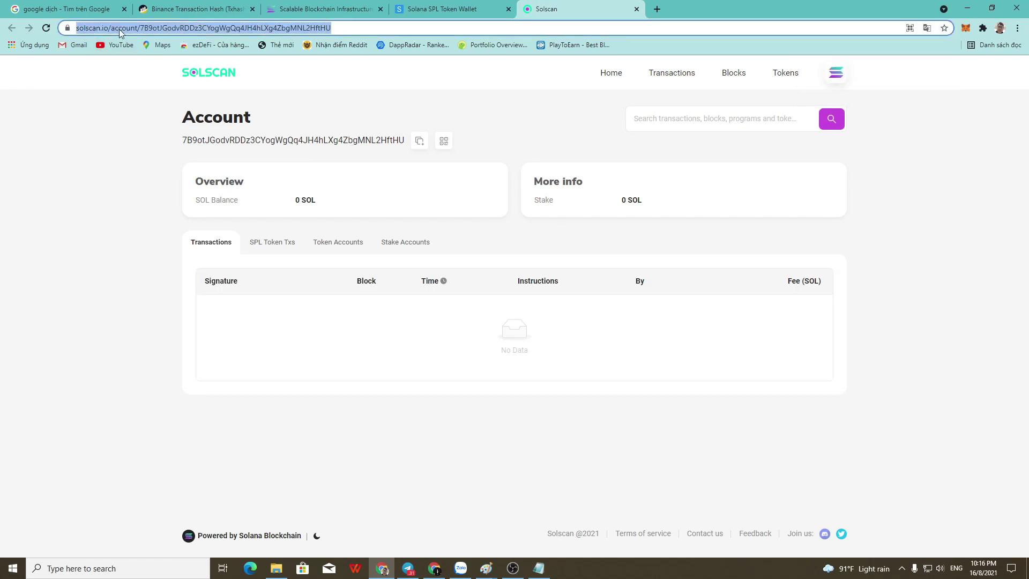
double_click(122, 29)
left_click(192, 203)
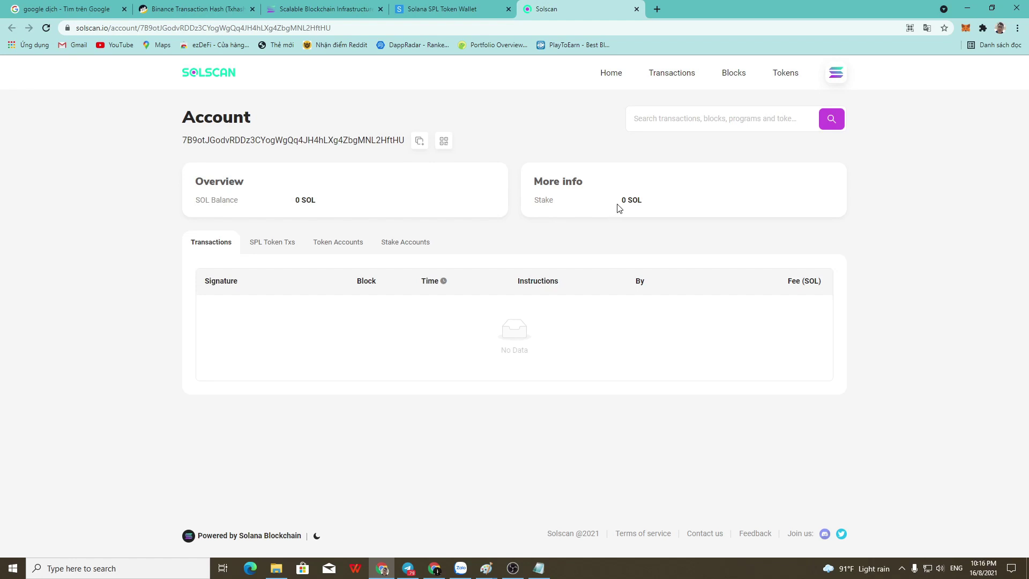
left_click_drag(619, 208, 650, 204)
left_click(610, 336)
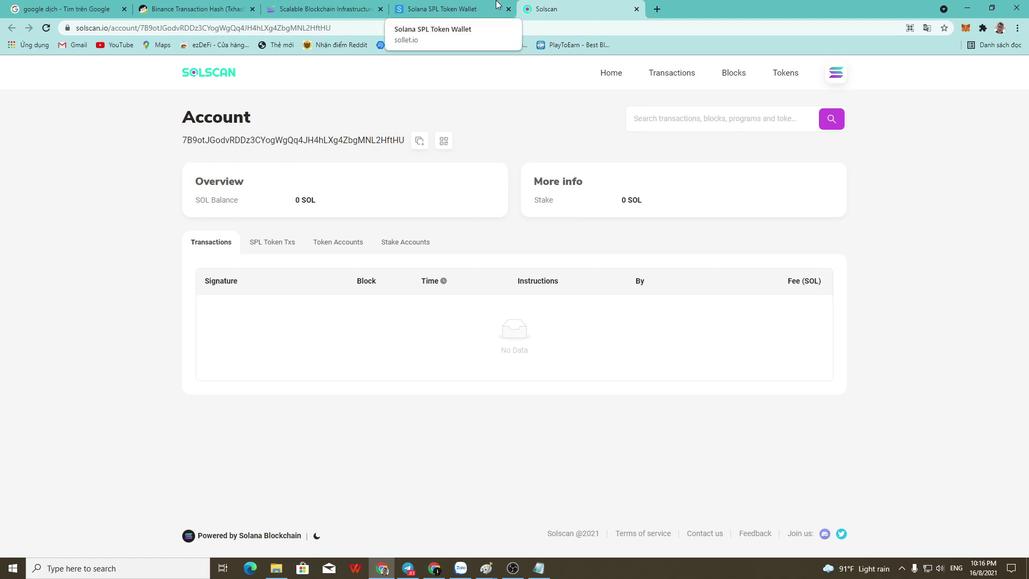
left_click(430, 7)
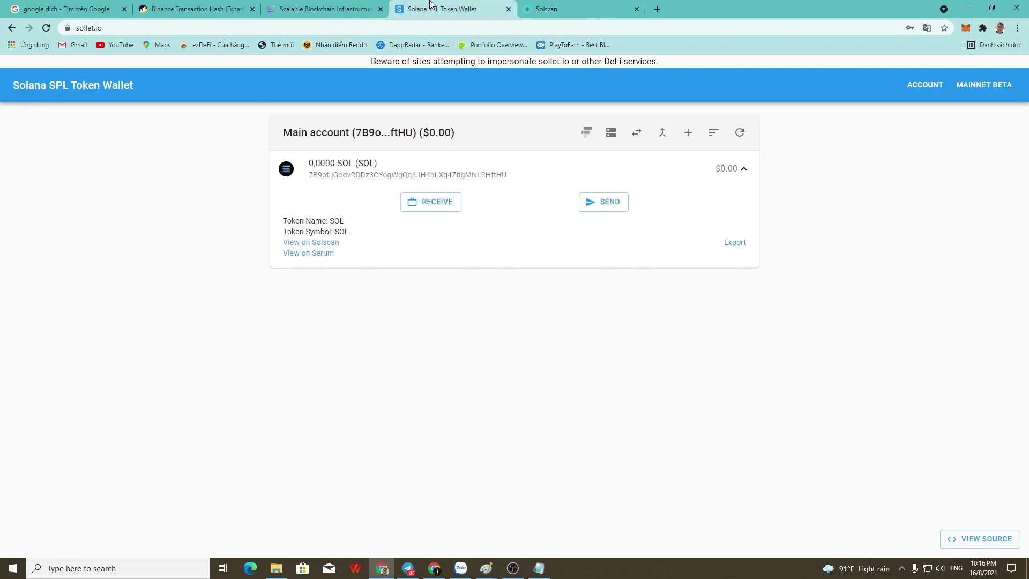
Open the SOL/USDT market on Serum, adjust the chart and browse the market list.
left_click(314, 254)
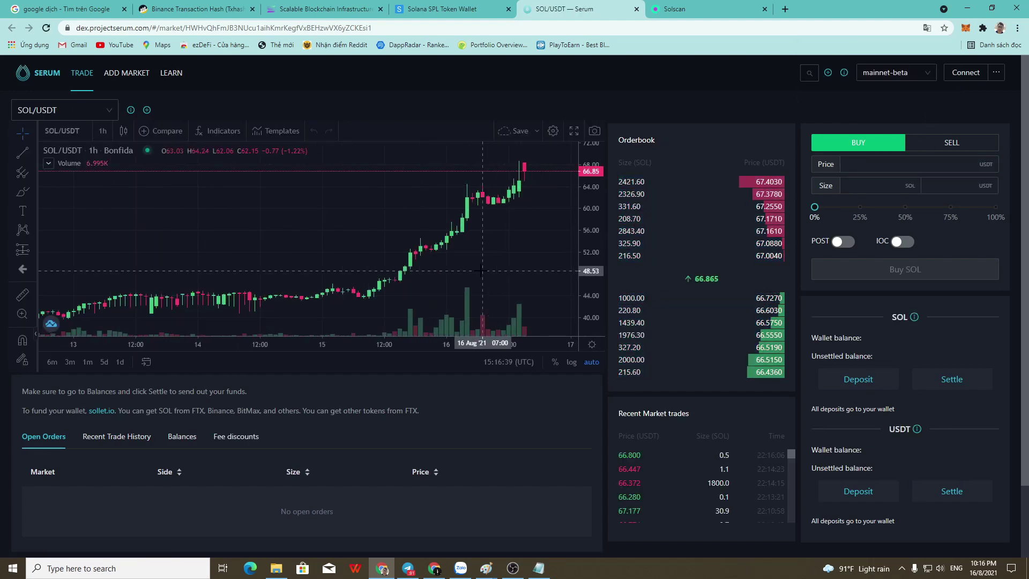
scroll(474, 269, "down", 5)
left_click_drag(481, 269, 420, 265)
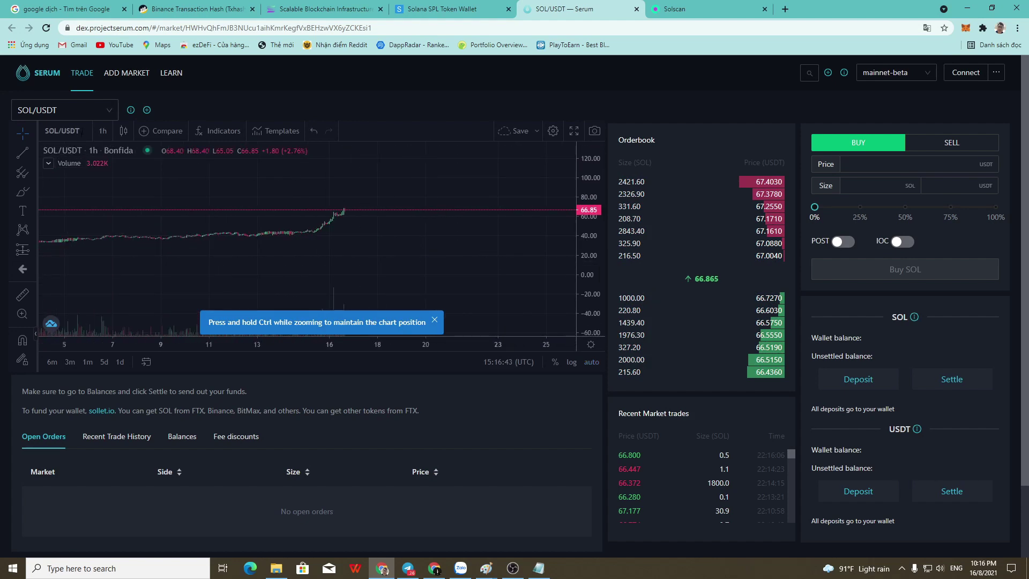
left_click(59, 110)
scroll(80, 215, "down", 10)
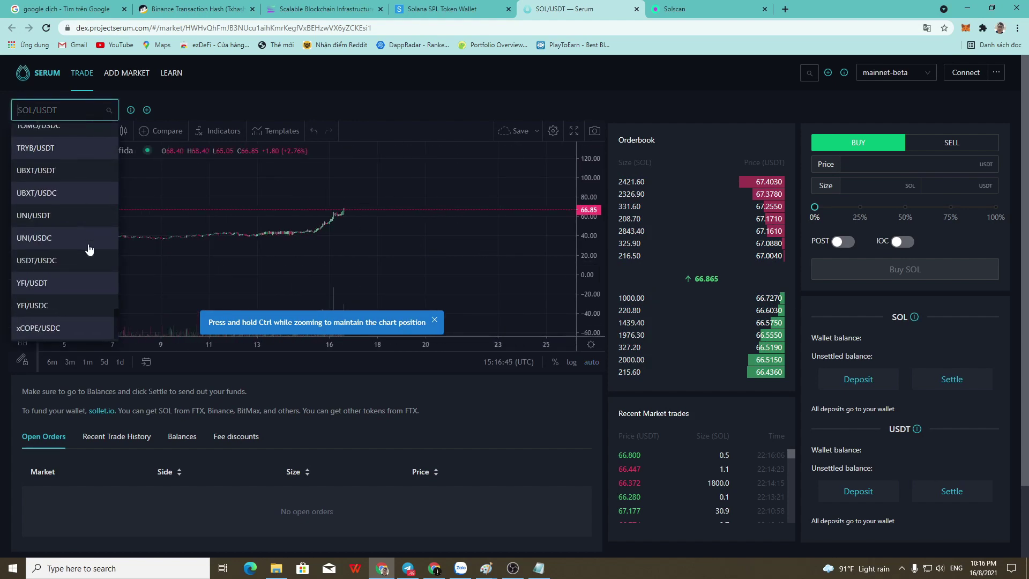
scroll(75, 228, "up", 15)
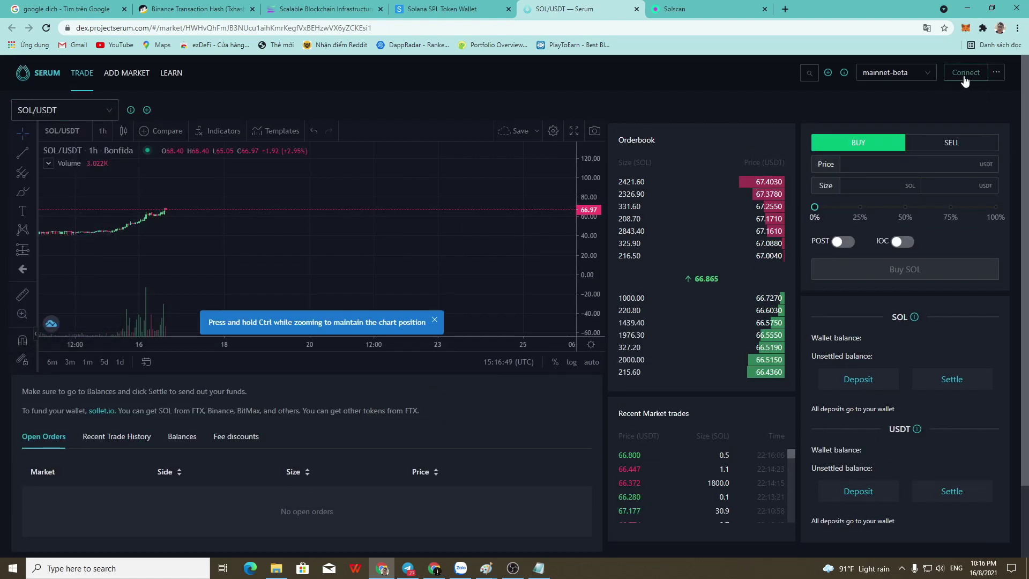
Try connecting the sollet.io wallet to Serum, then close the unlock popup.
left_click(965, 75)
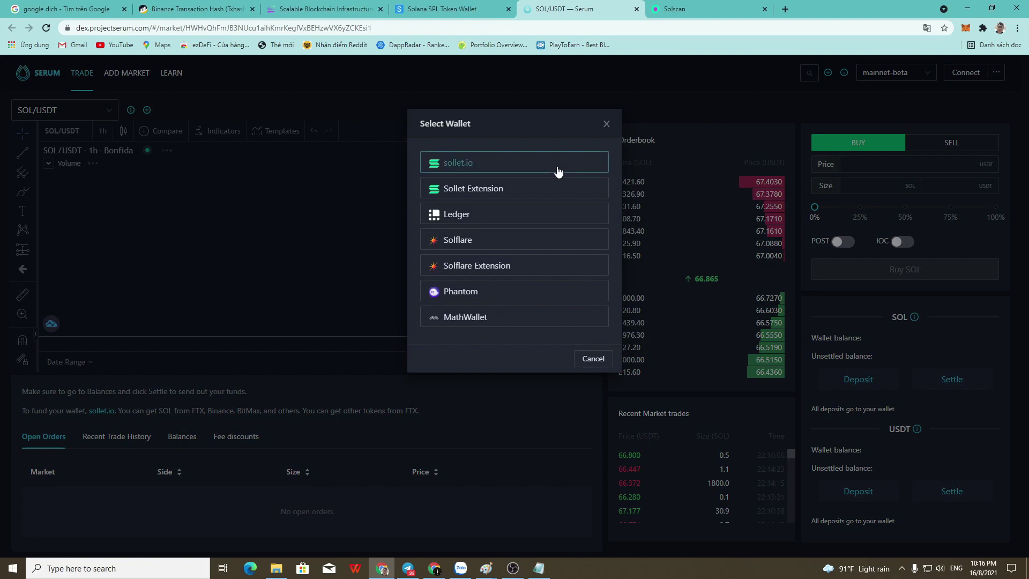
left_click(556, 170)
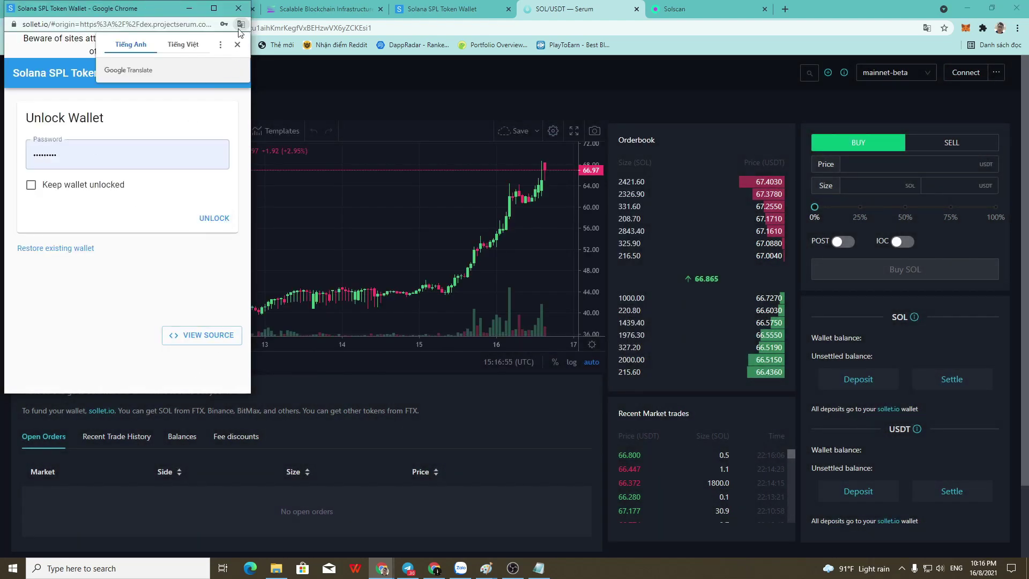
left_click(240, 11)
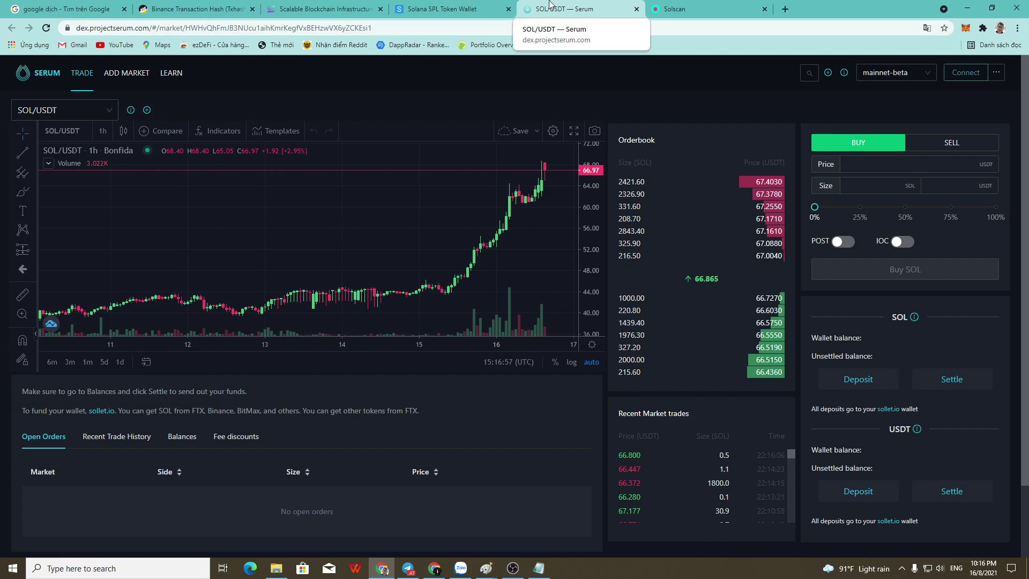
left_click(683, 5)
left_click(611, 9)
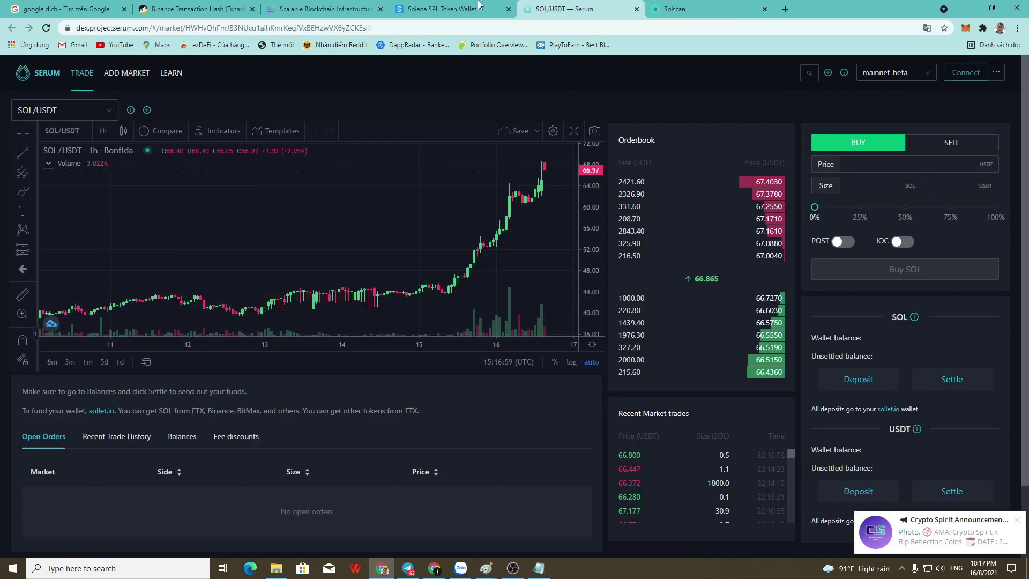
Open the Add Token dialog from the wallet page and scroll through its options.
left_click(415, 8)
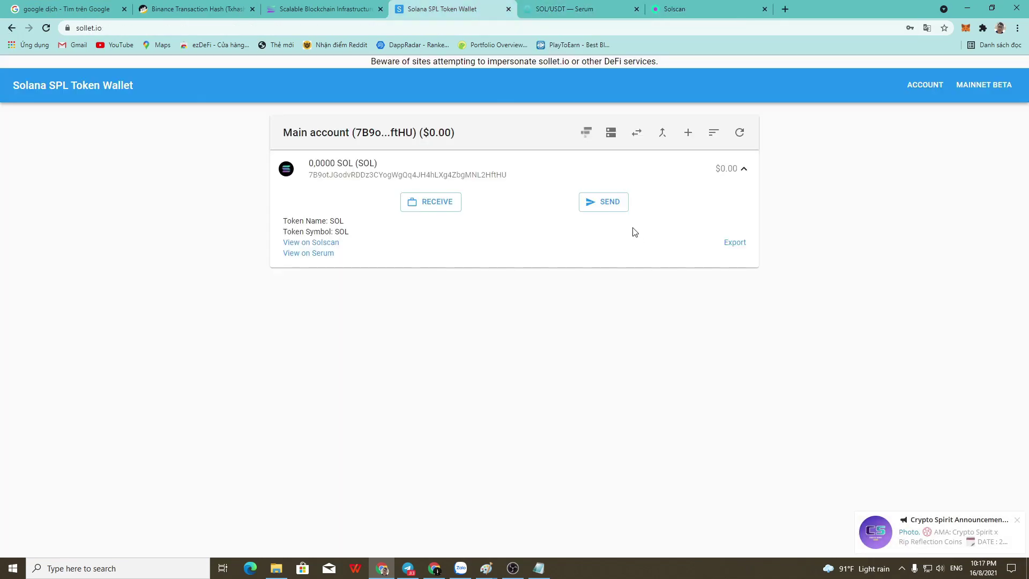
left_click(688, 133)
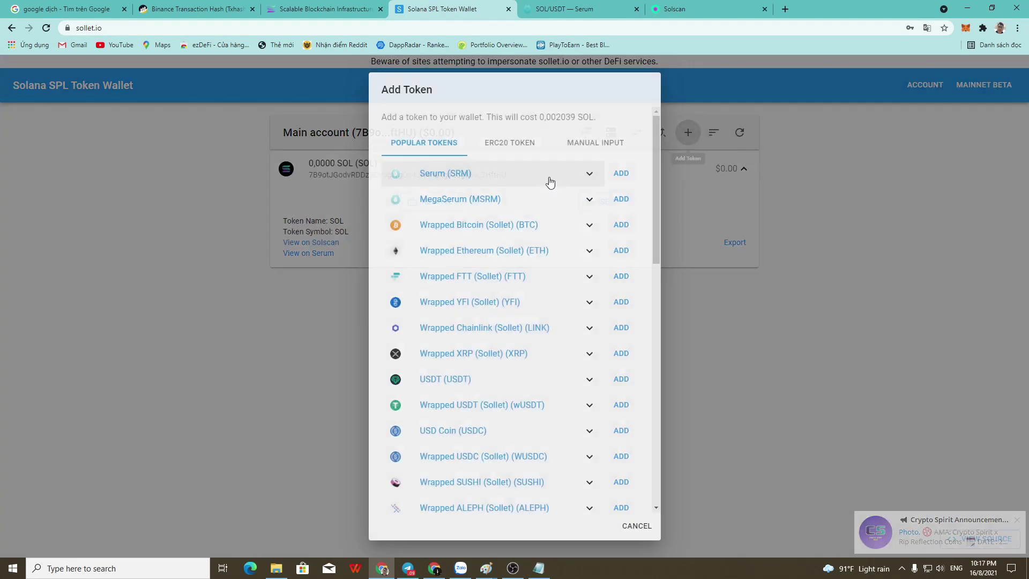
scroll(602, 290, "down", 15)
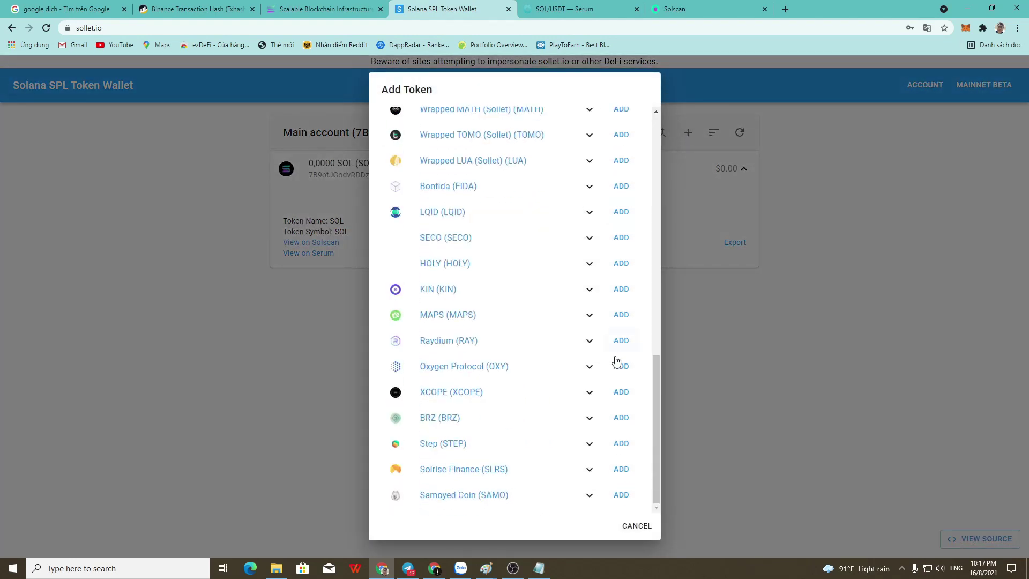
scroll(488, 489, "up", 15)
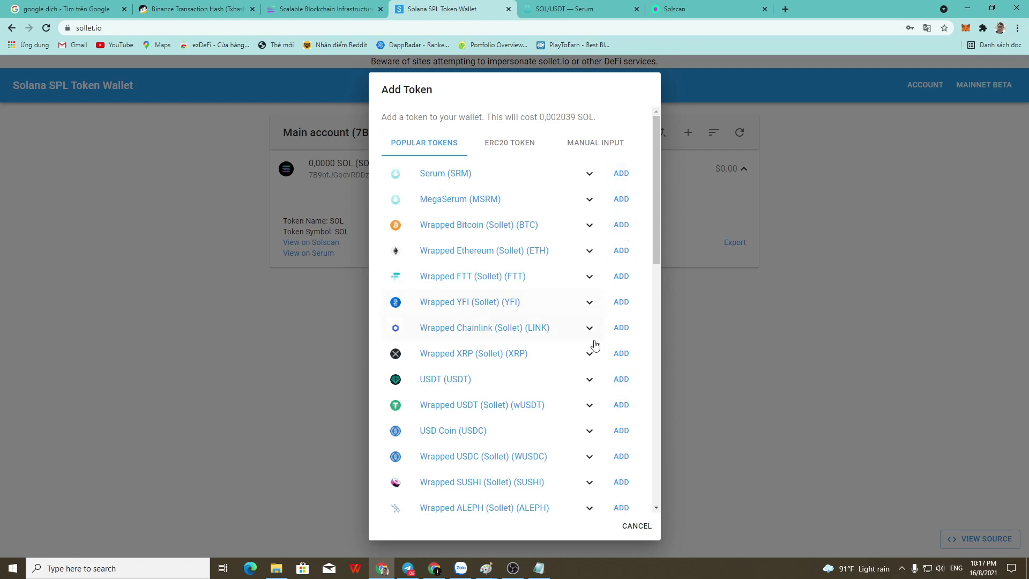
scroll(594, 354, "down", 1)
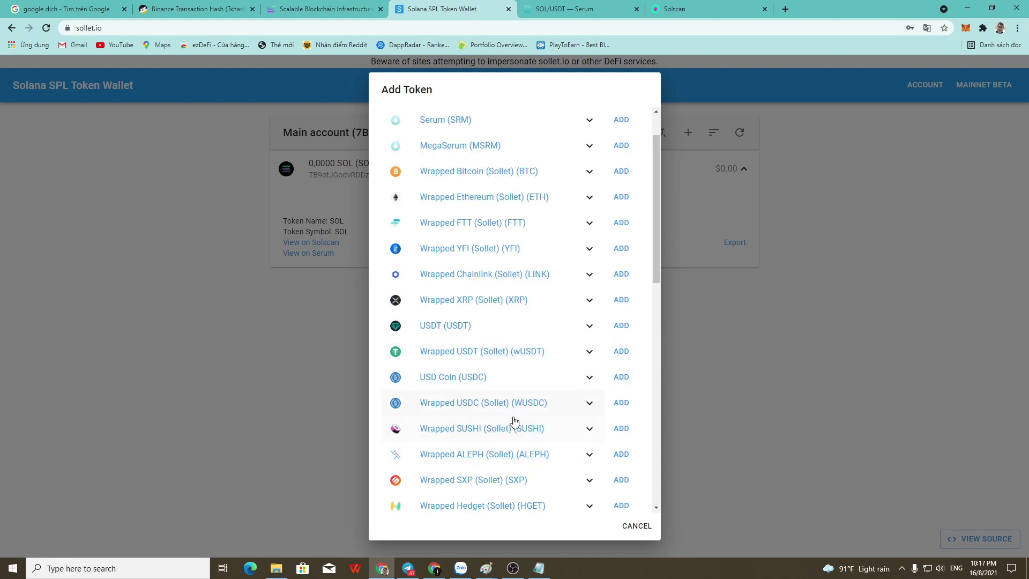
scroll(498, 416, "up", 1)
Review the ERC20 TOKEN tab and its 0,002039 SOL token-adding fee.
left_click(509, 142)
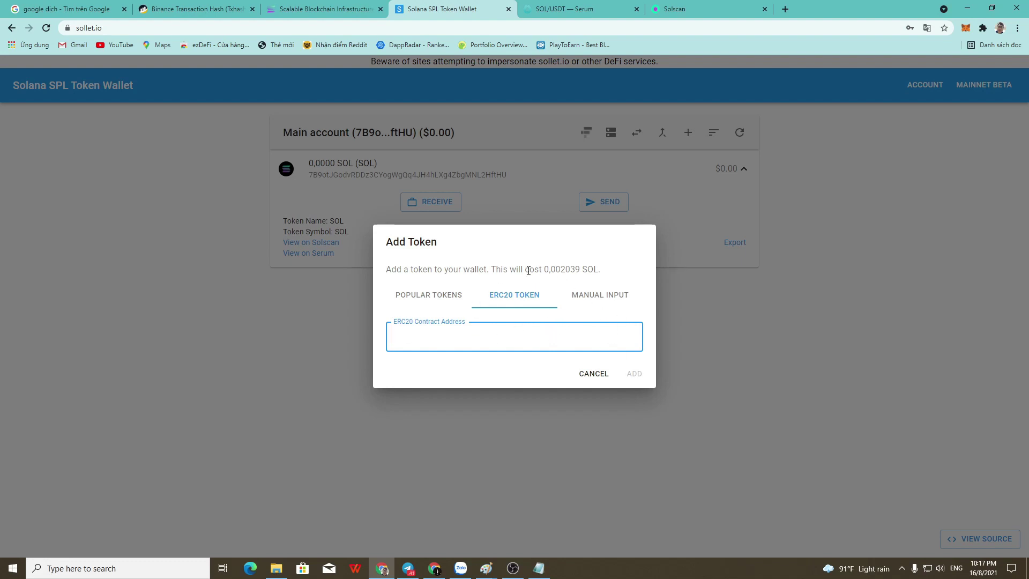
left_click_drag(405, 273, 578, 273)
left_click(564, 275)
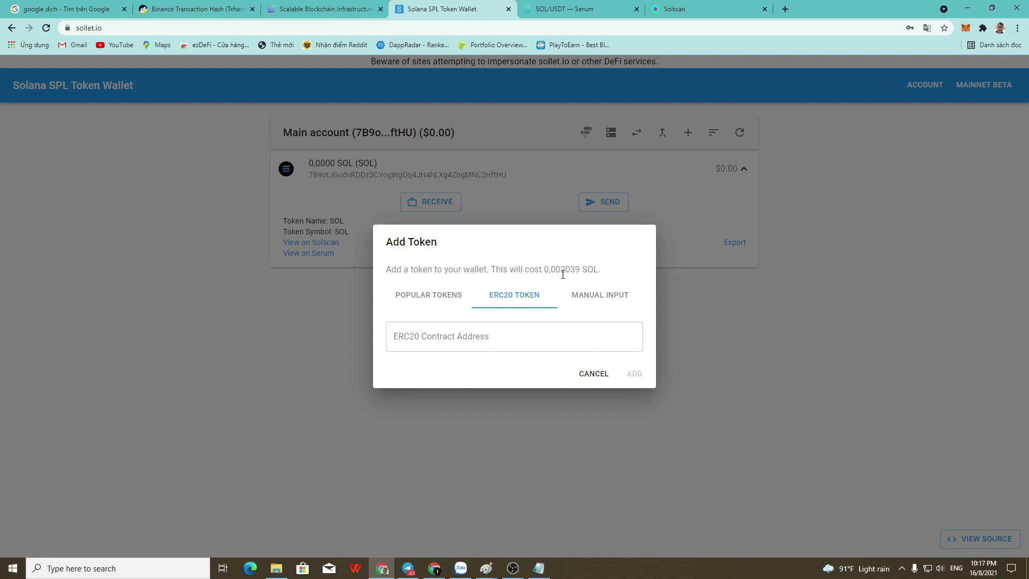
double_click(571, 274)
Inspect the MANUAL INPUT mint address, name and symbol fields, then cancel without adding.
left_click(611, 295)
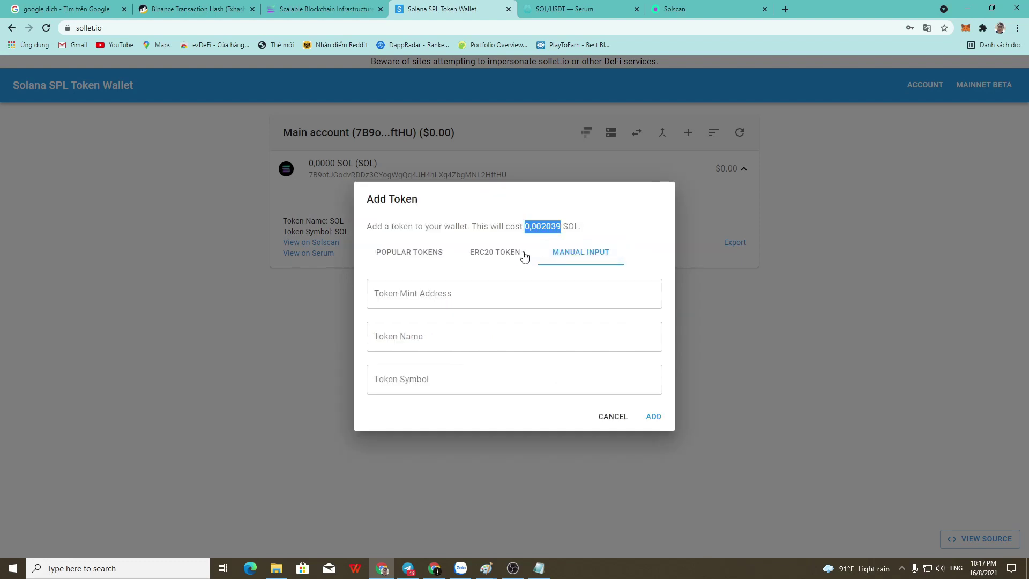
left_click(489, 294)
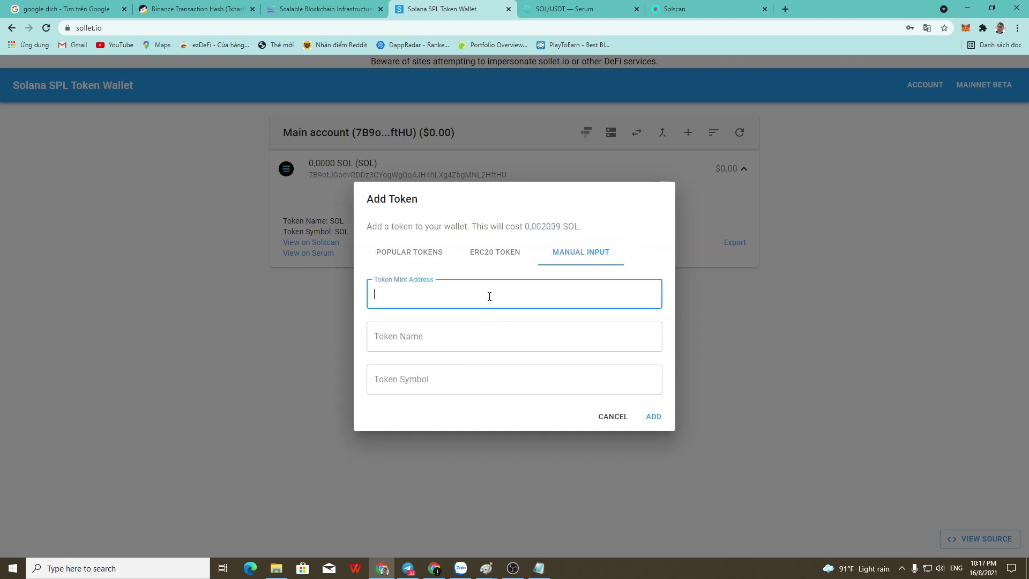
left_click(444, 337)
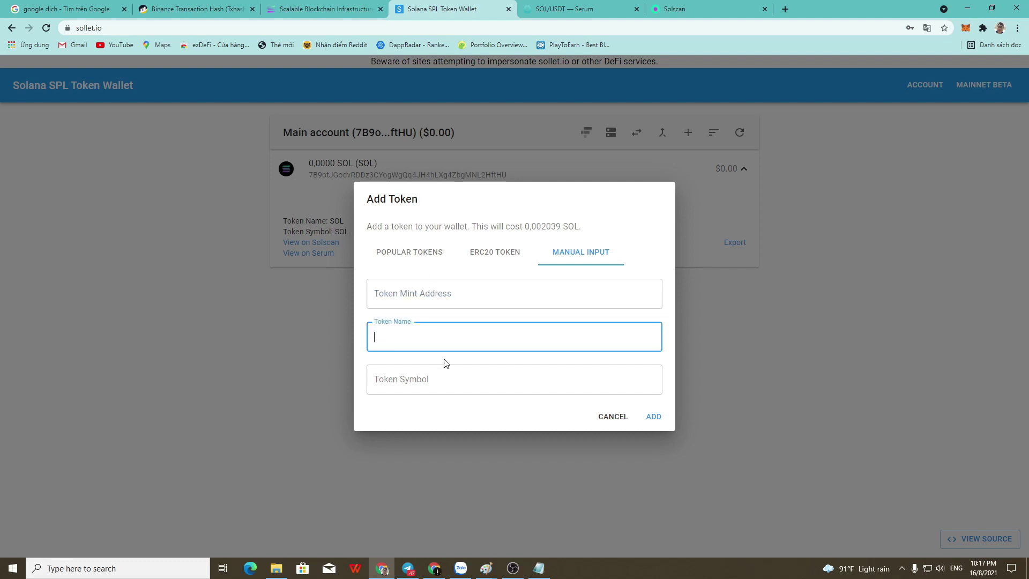
left_click(447, 375)
left_click(474, 298)
left_click(495, 252)
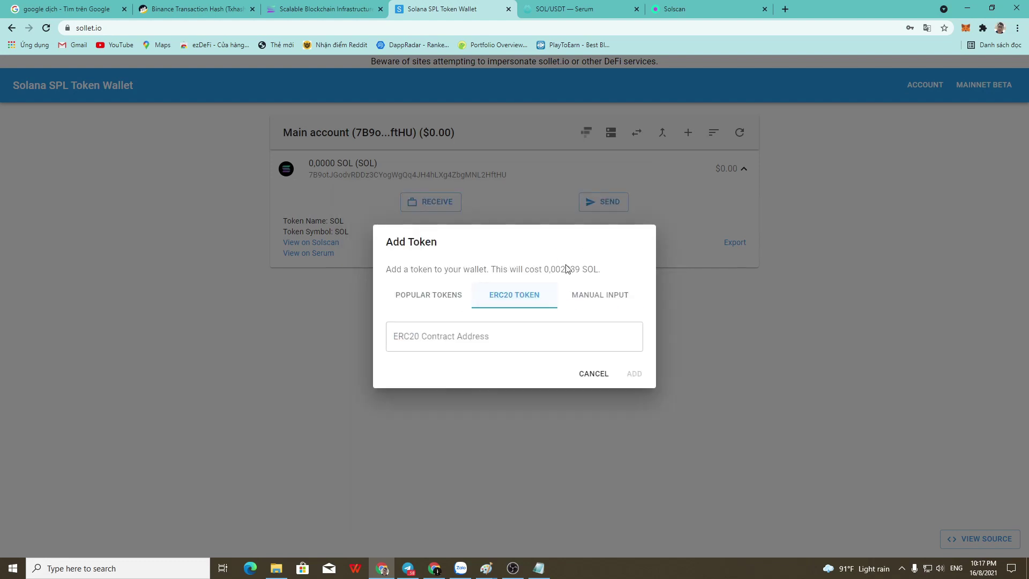
left_click(587, 295)
left_click(612, 416)
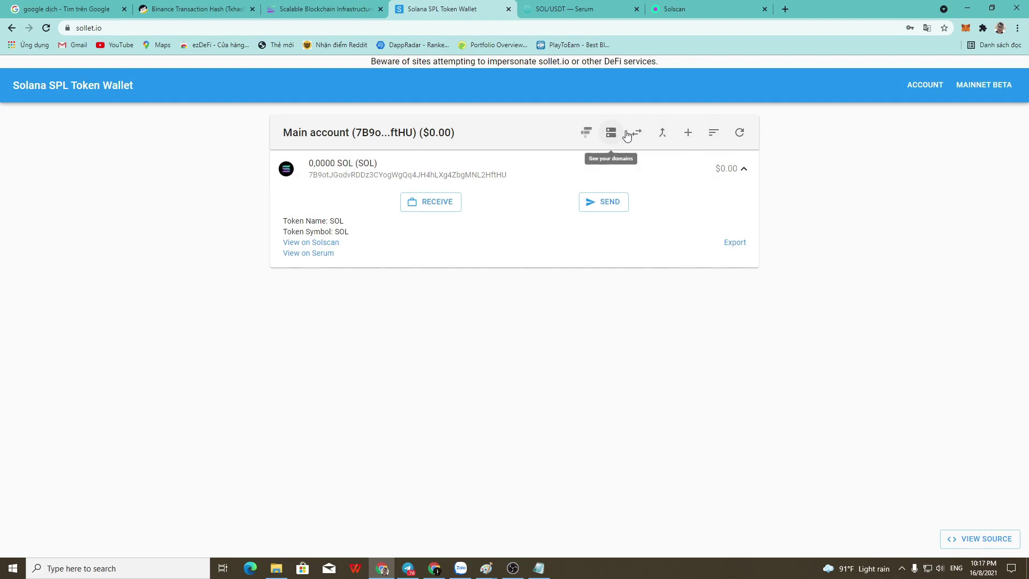
left_click(636, 136)
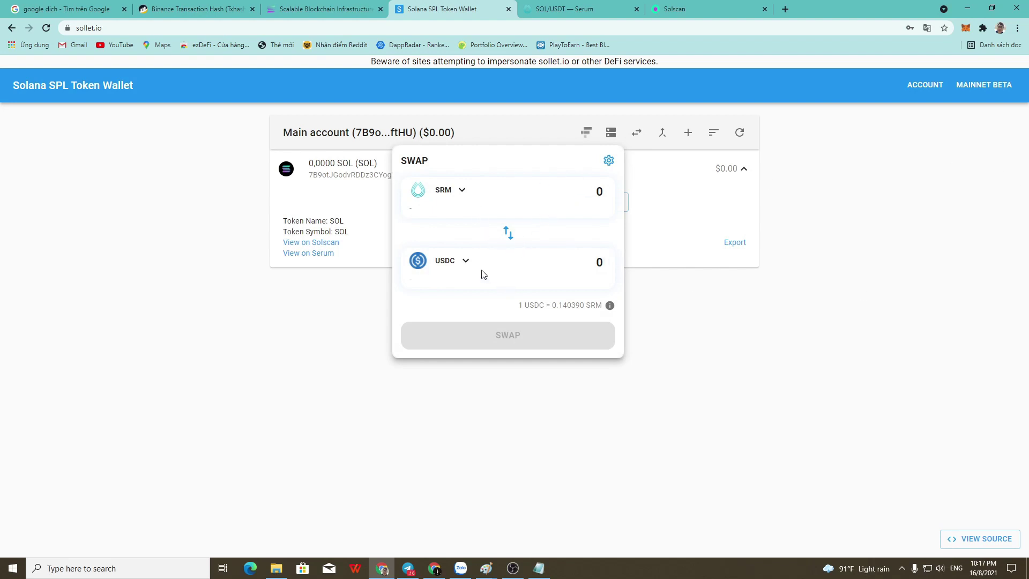
left_click(466, 263)
left_click(516, 323)
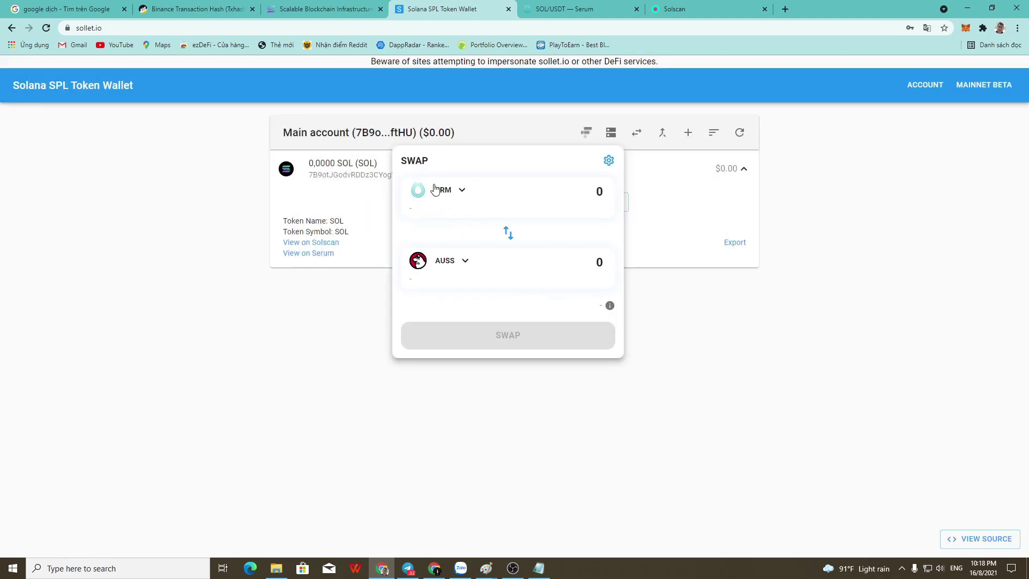
left_click(434, 189)
left_click(704, 274)
left_click(573, 116)
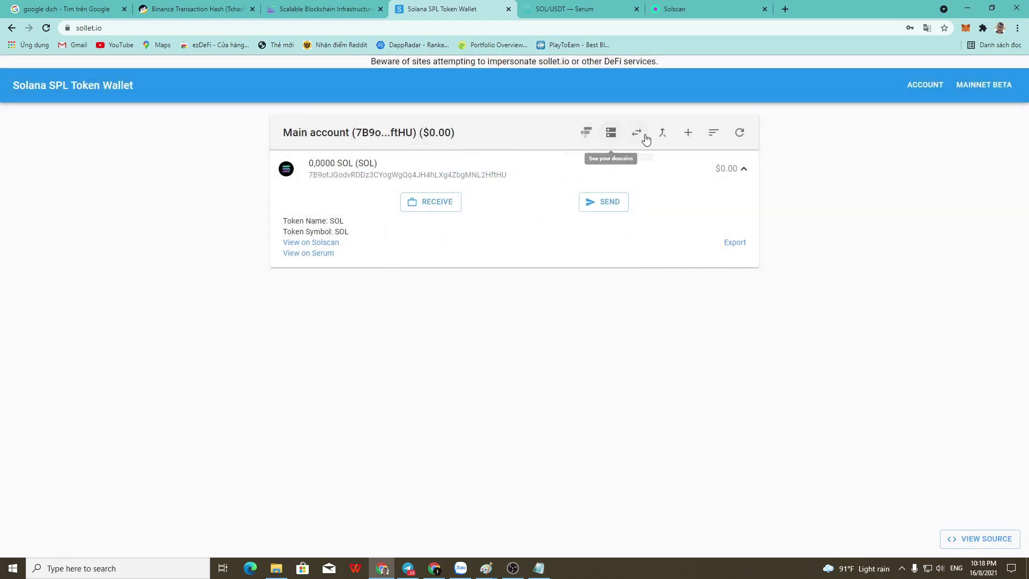
left_click(588, 133)
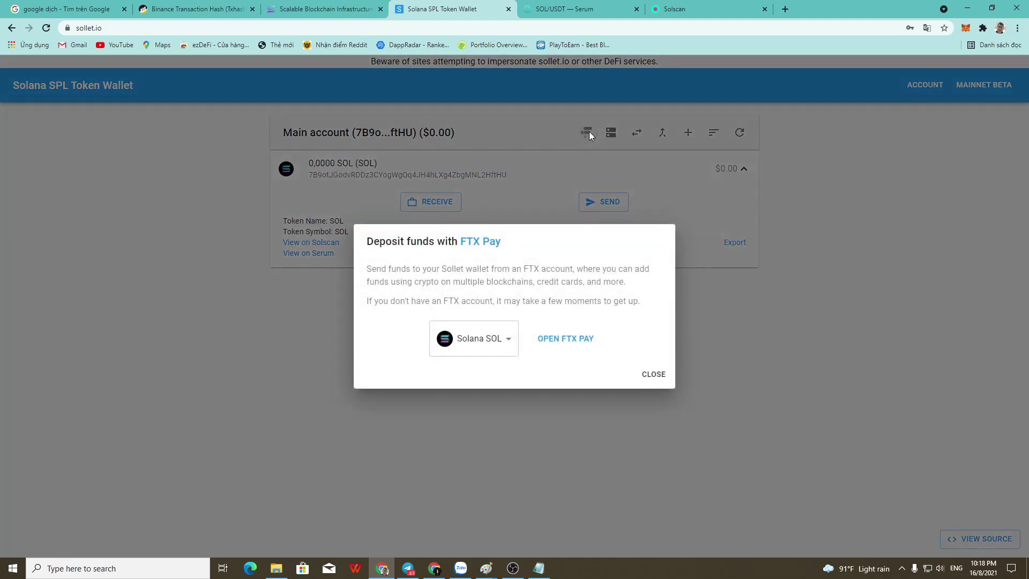
left_click(654, 374)
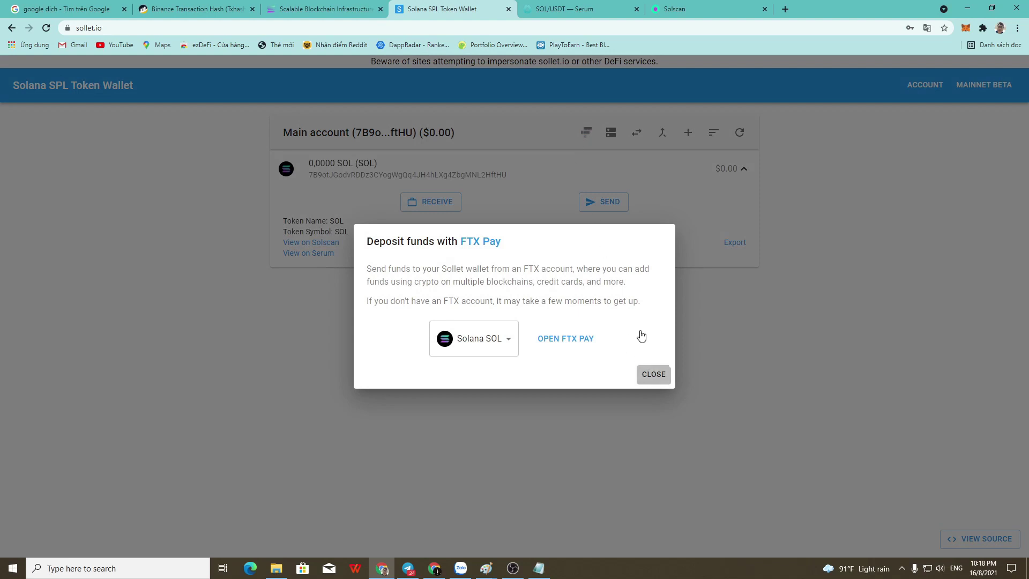
left_click(586, 134)
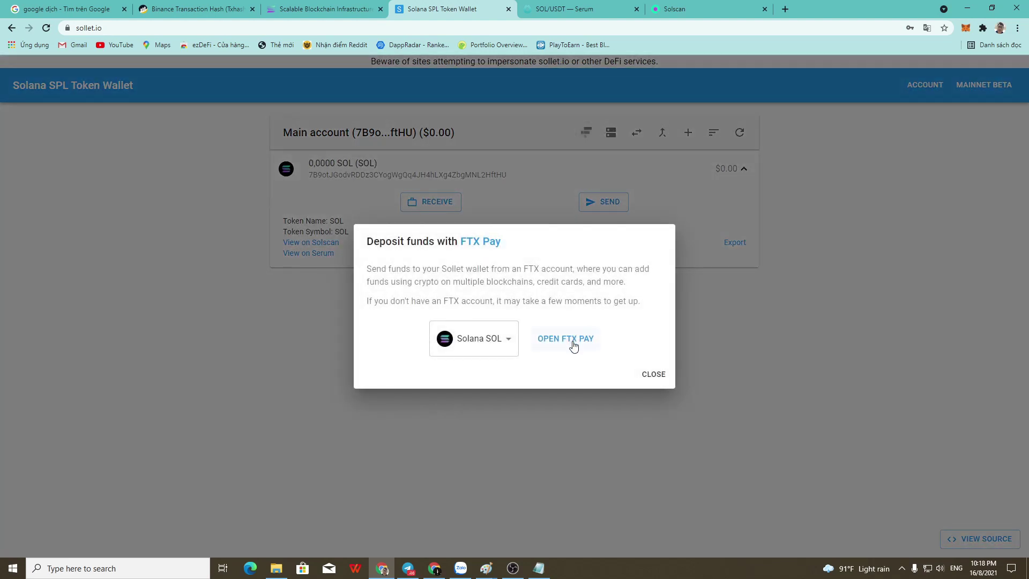
left_click(568, 339)
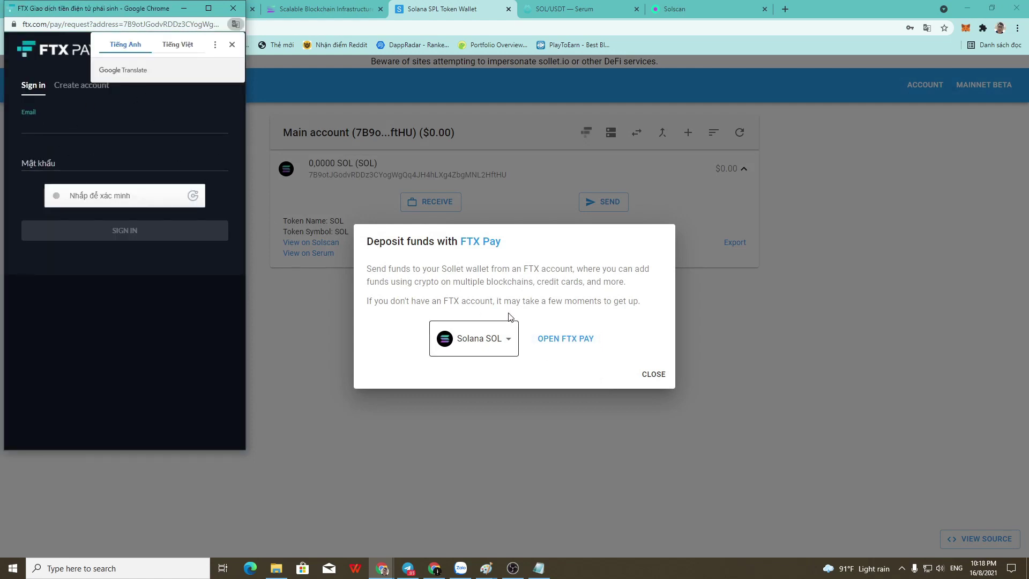
left_click(234, 9)
left_click(653, 374)
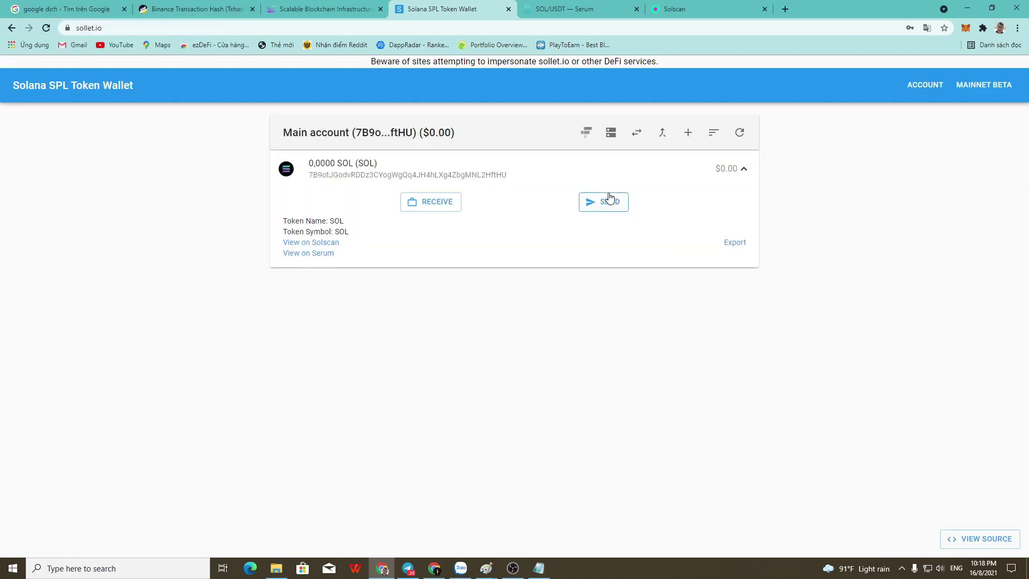
left_click(586, 132)
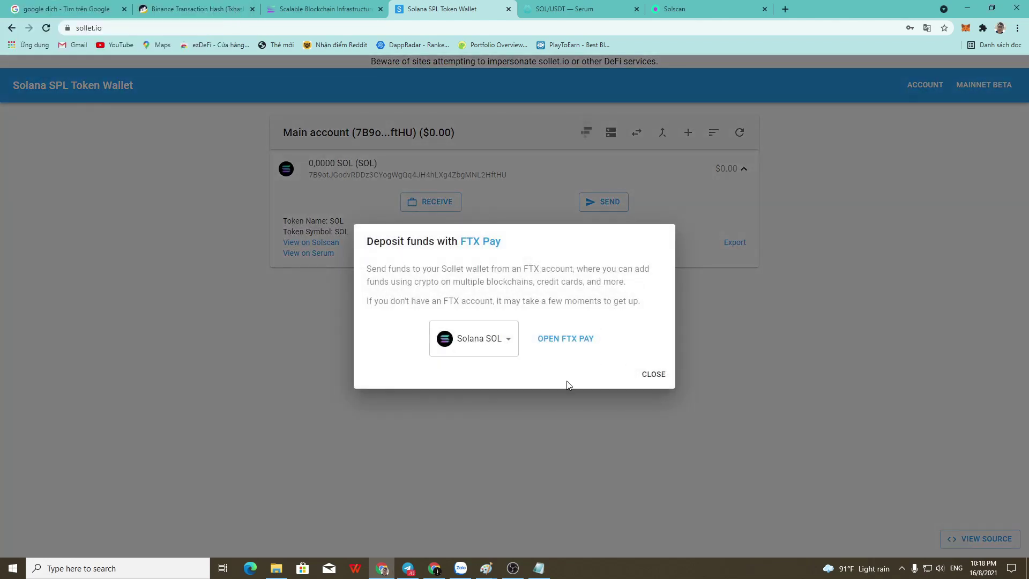
left_click(654, 375)
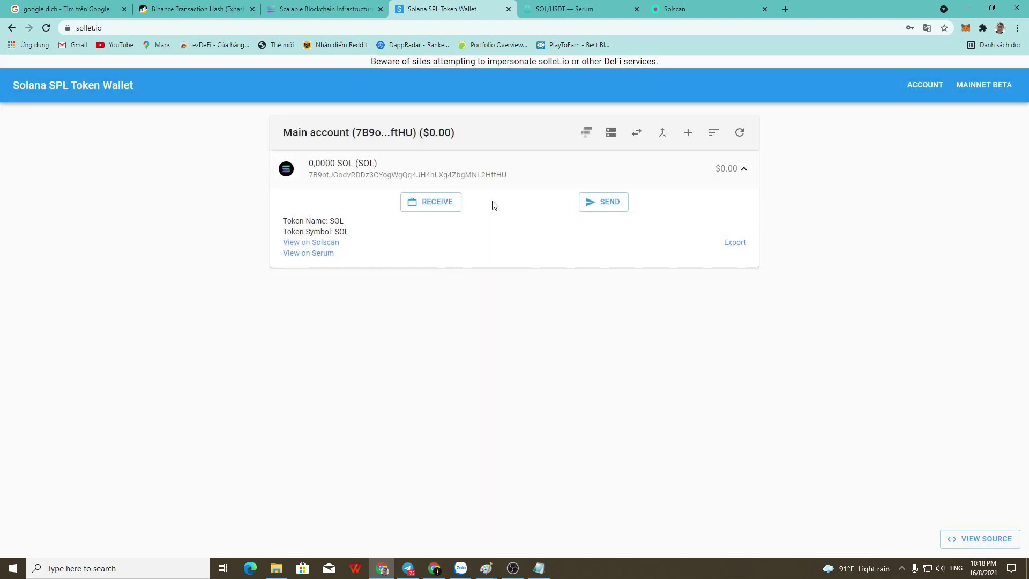
left_click(718, 138)
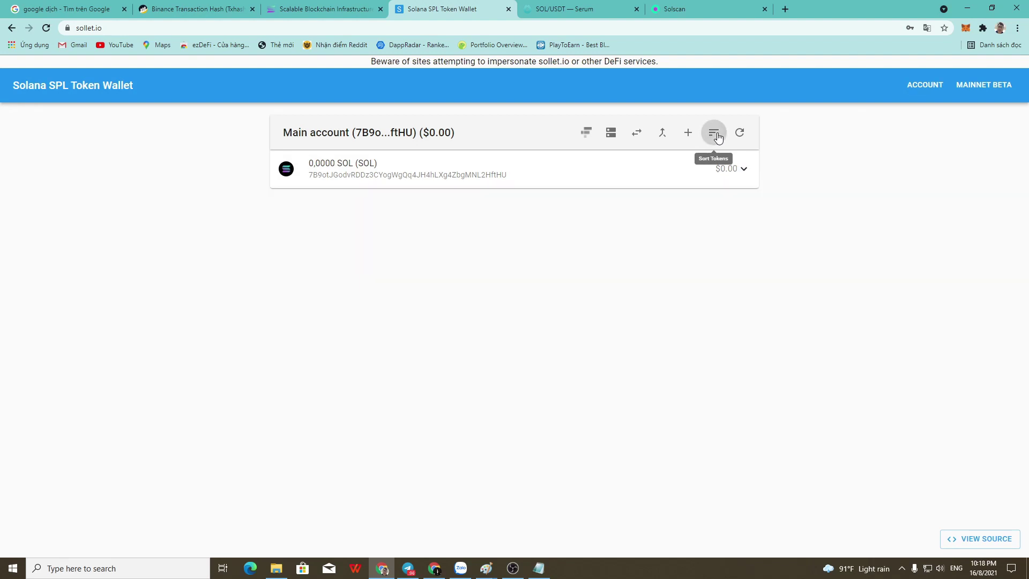
left_click(665, 141)
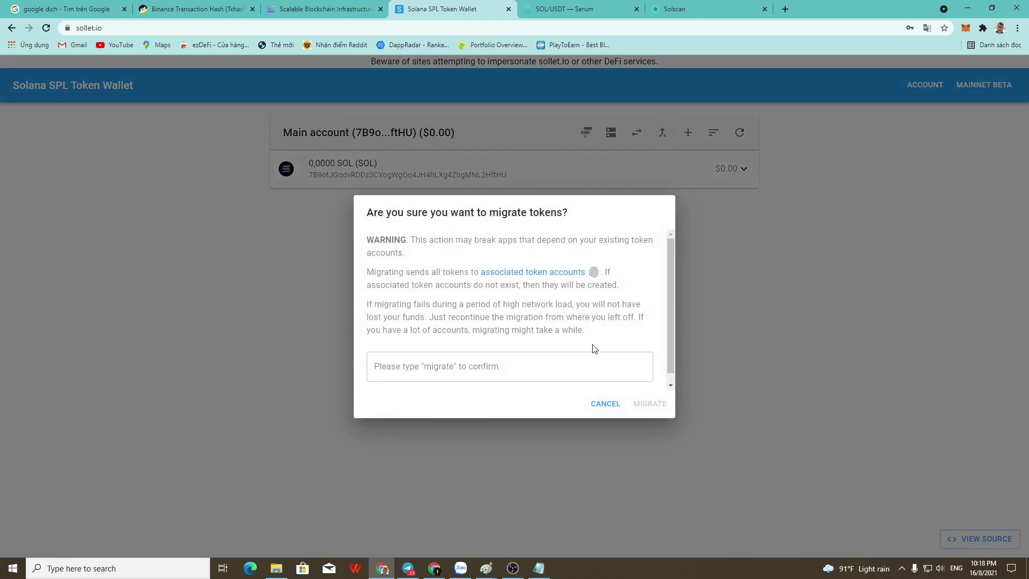
scroll(595, 349, "down", 1)
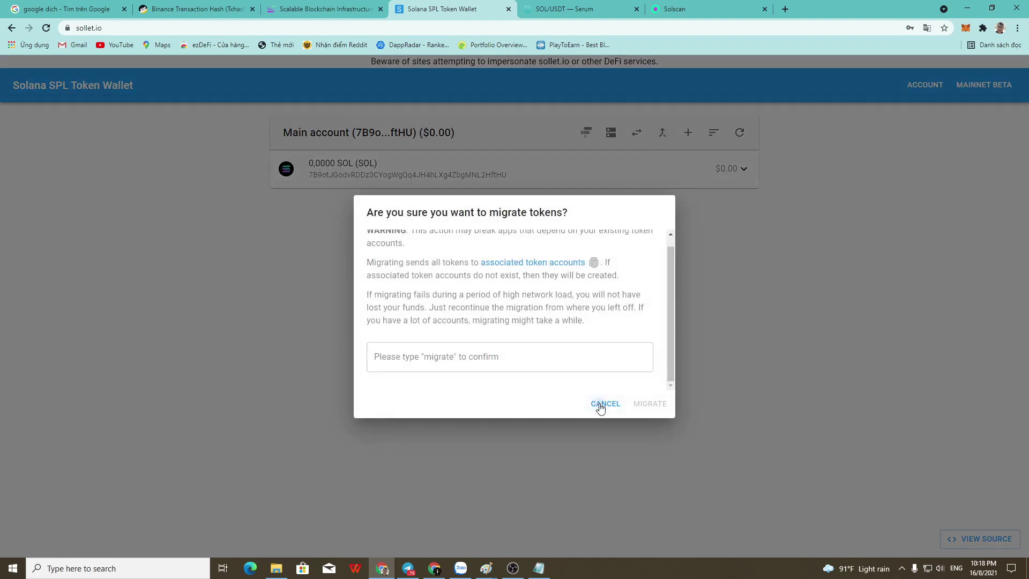
left_click(600, 408)
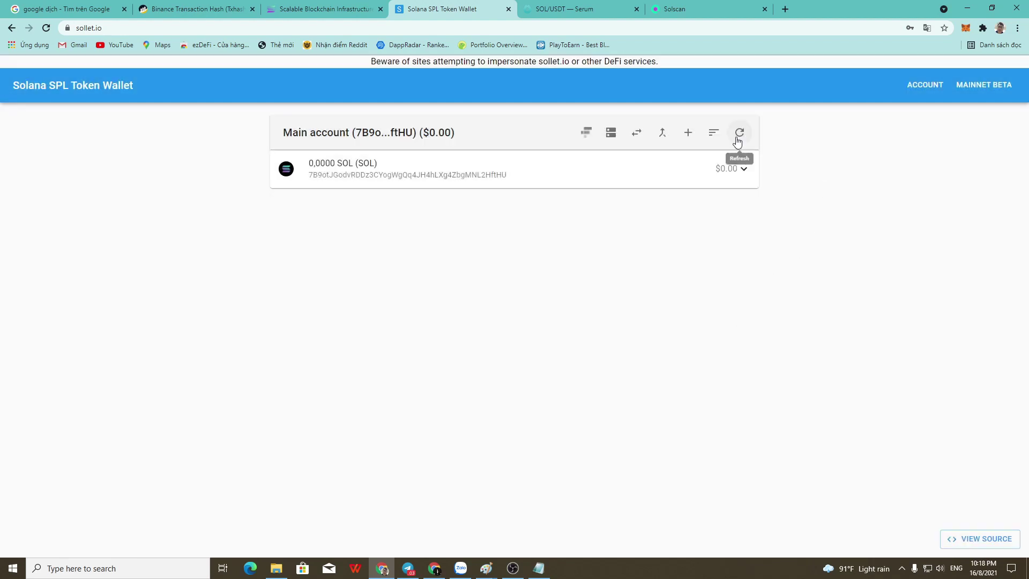
left_click(744, 168)
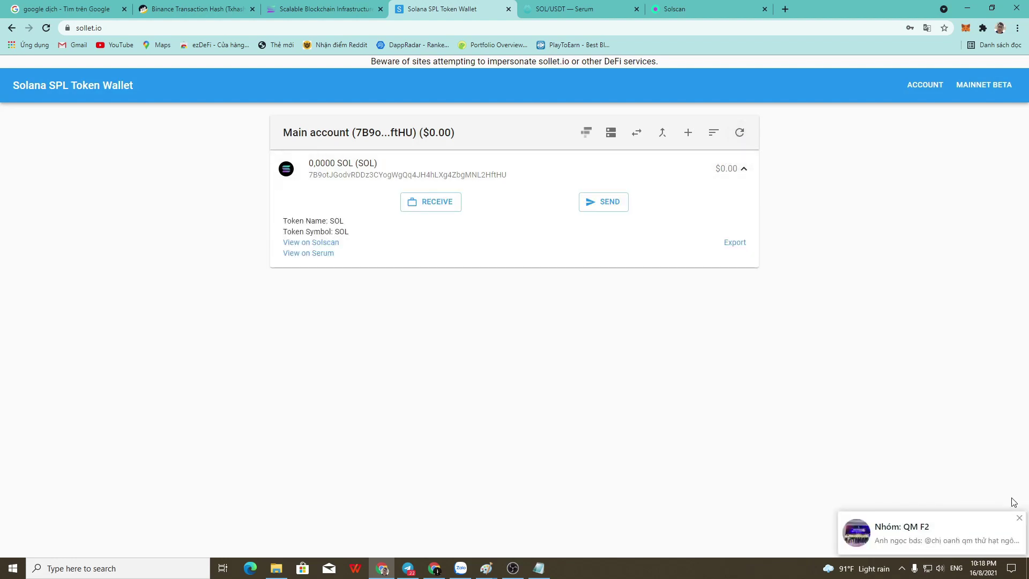
left_click(1020, 518)
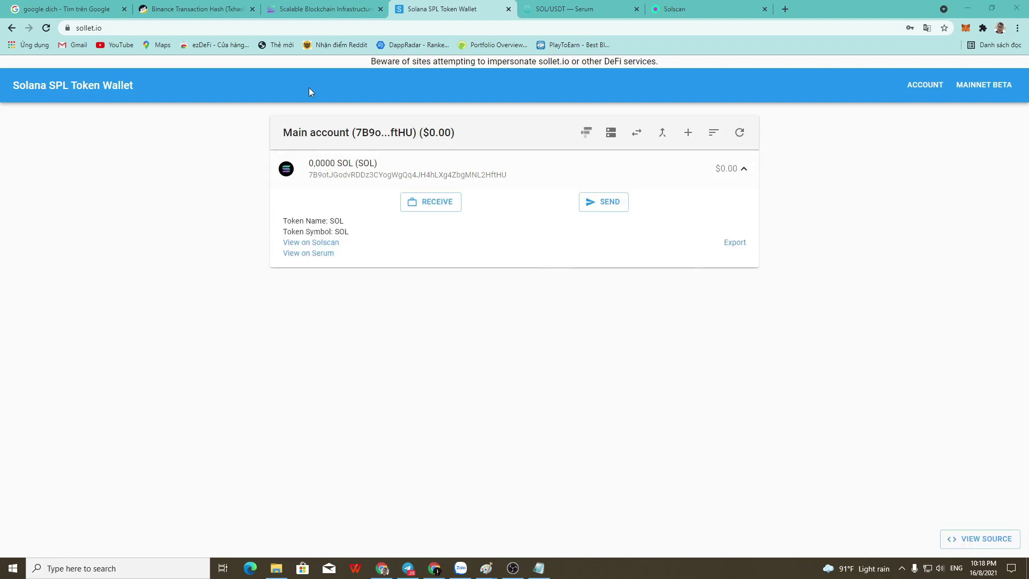